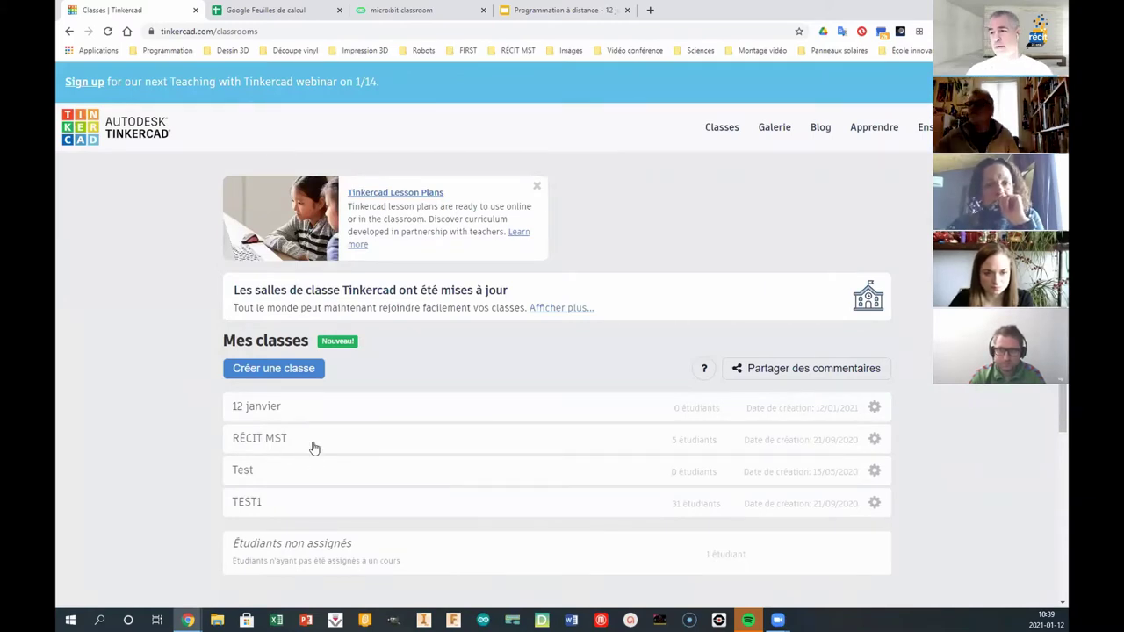
- Open the add-students form for the 12 janvier class, then switch to Google Sheets
{"action": "left_click", "coordinate": [262, 409]}
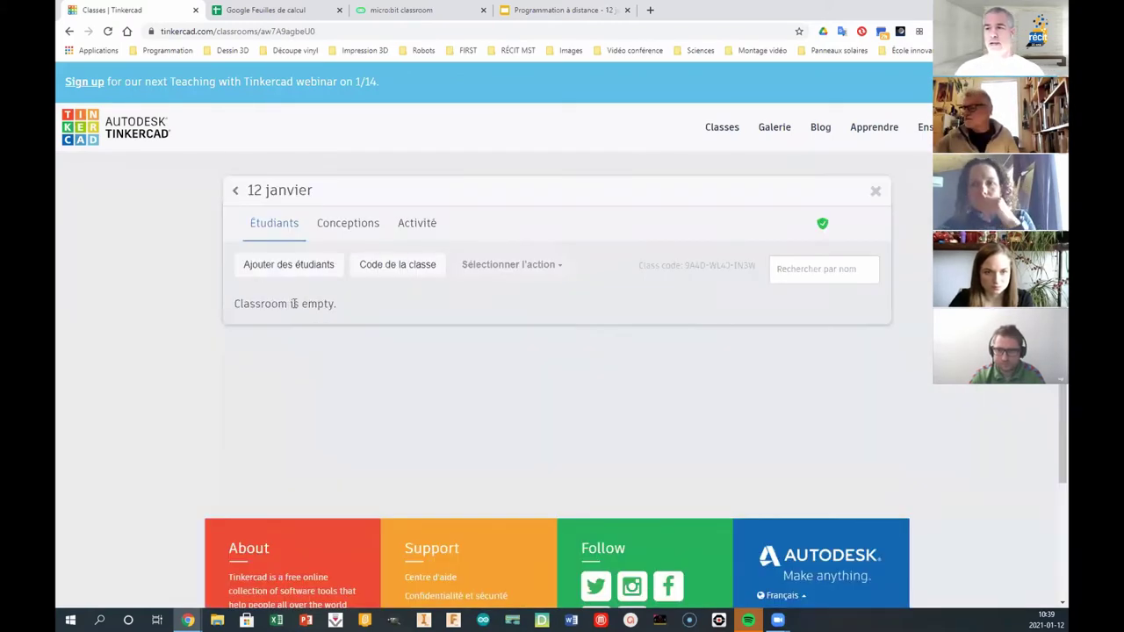
{"action": "left_click", "coordinate": [277, 274]}
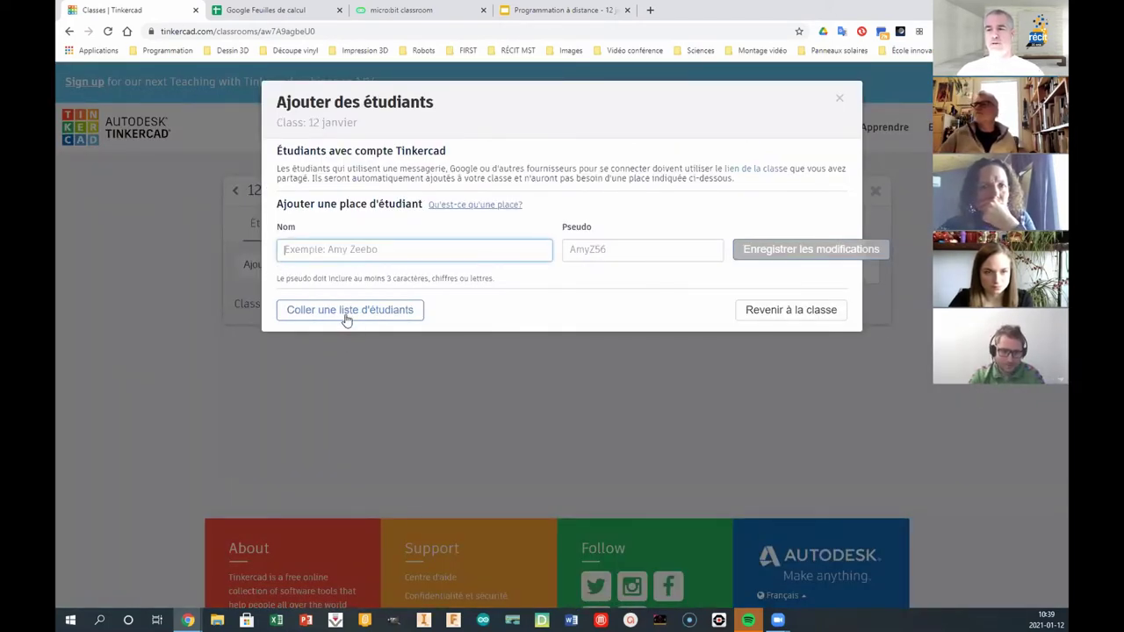
{"action": "left_click", "coordinate": [279, 12]}
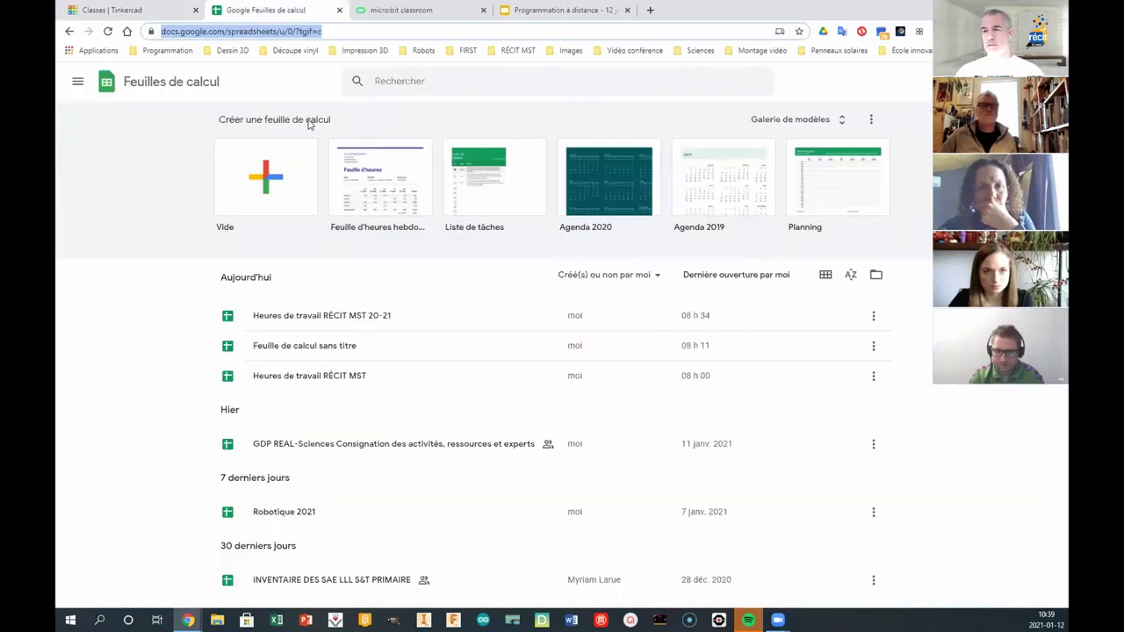
- Start a blank spreadsheet and enter the first three student first names in A1:A3
{"action": "left_click", "coordinate": [298, 215]}
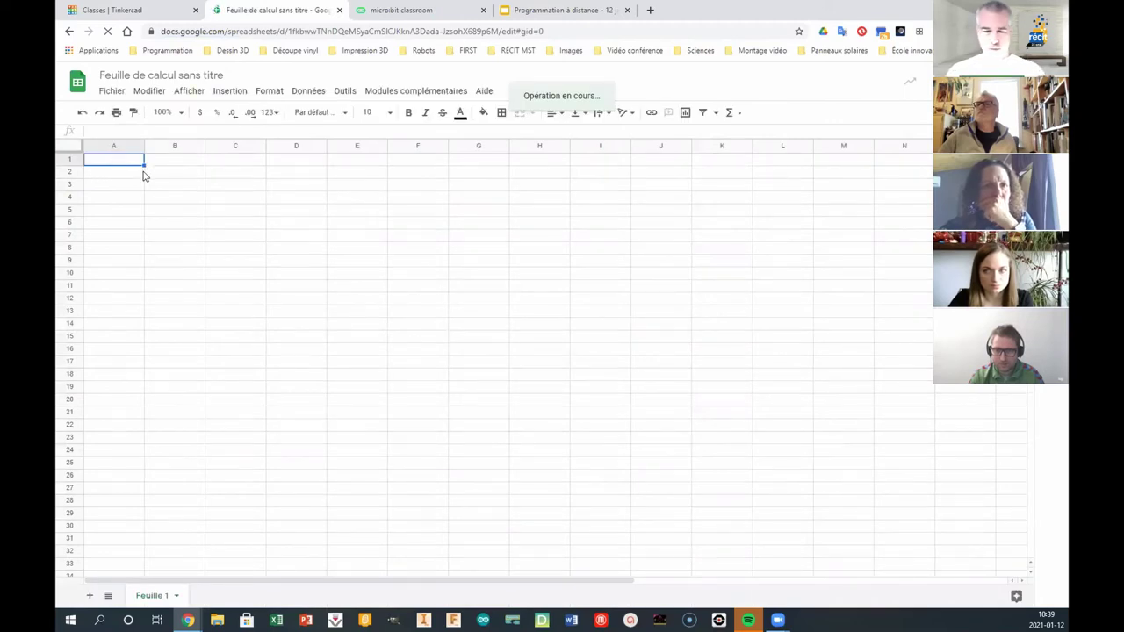
{"action": "type", "text": "Julien"}
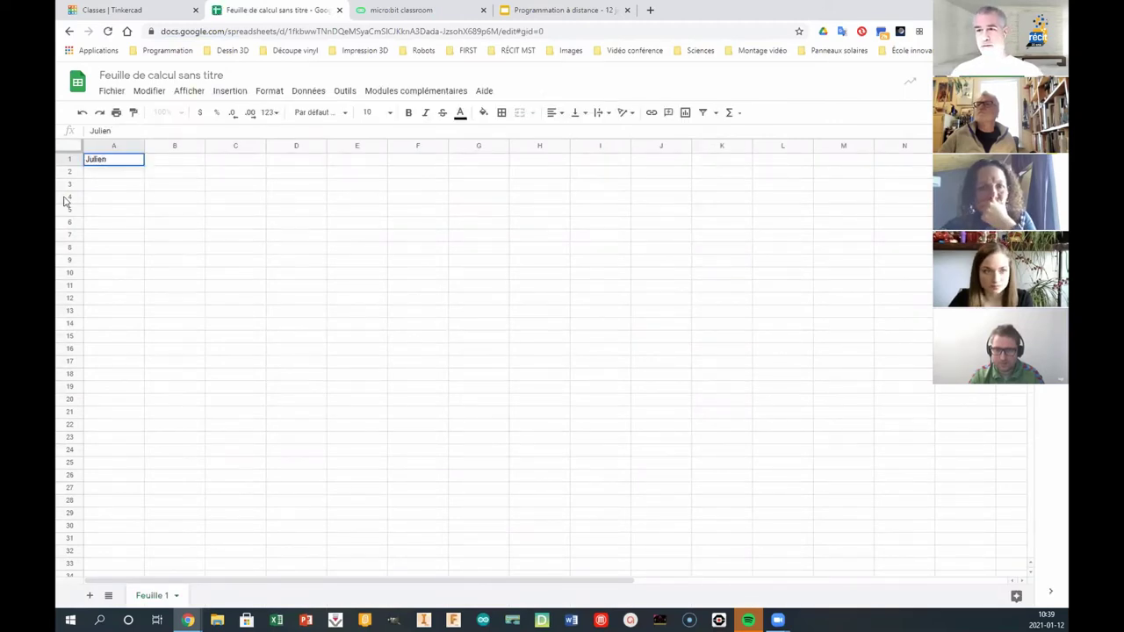
{"action": "left_click", "coordinate": [106, 174]}
{"action": "type", "text": "Rachel"}
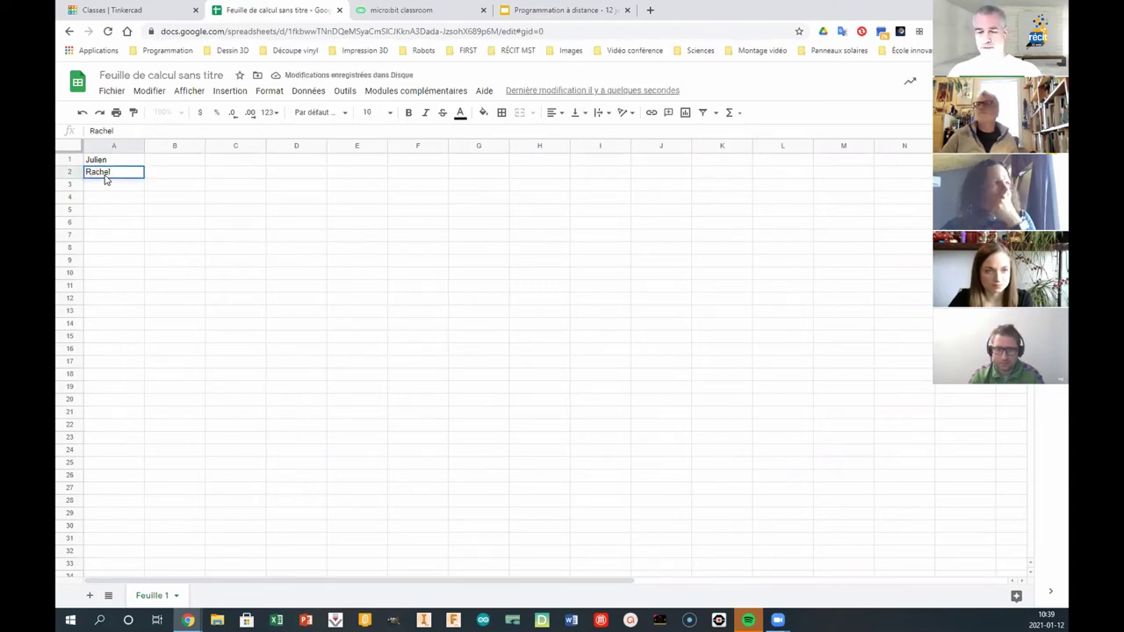
{"action": "key", "text": "Return"}
{"action": "type", "text": "Thomas"}
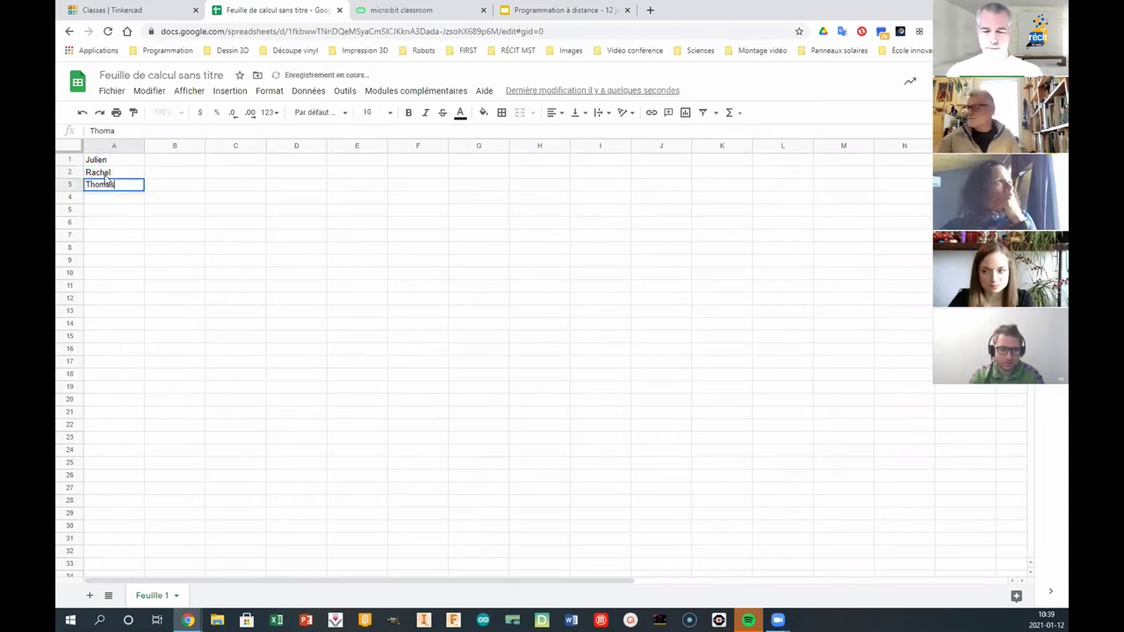
{"action": "key", "text": "Return"}
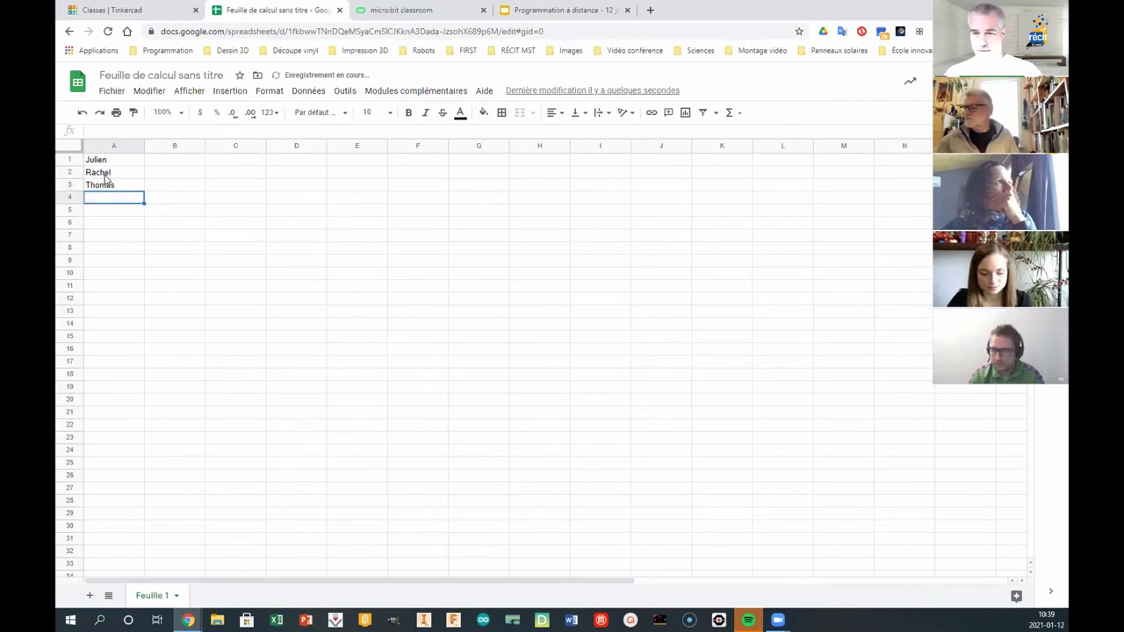
- Enter the last two student first names in A4:A5 and select the list A1:A5
{"action": "type", "text": "Mar"}
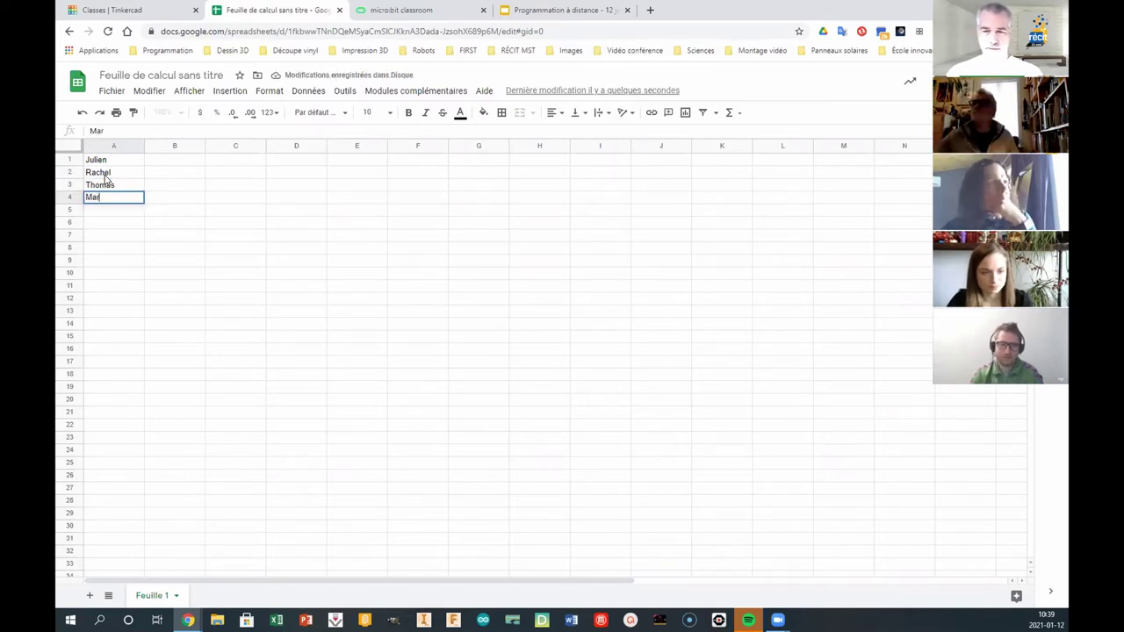
{"action": "type", "text": "ilyne"}
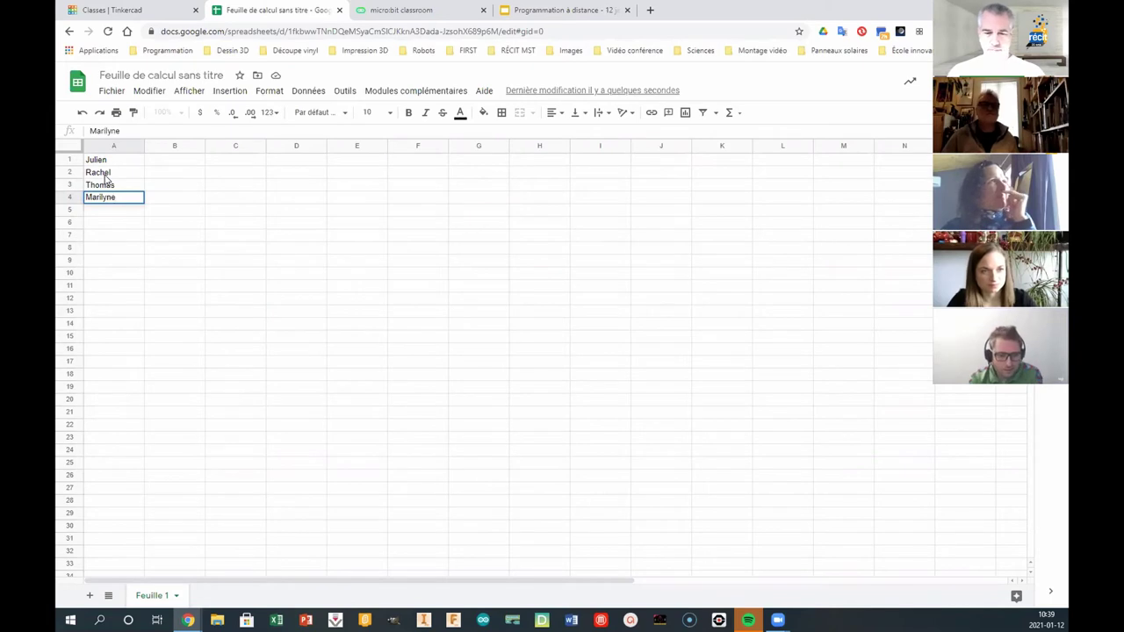
{"action": "key", "text": "Tab"}
{"action": "key", "text": "Return"}
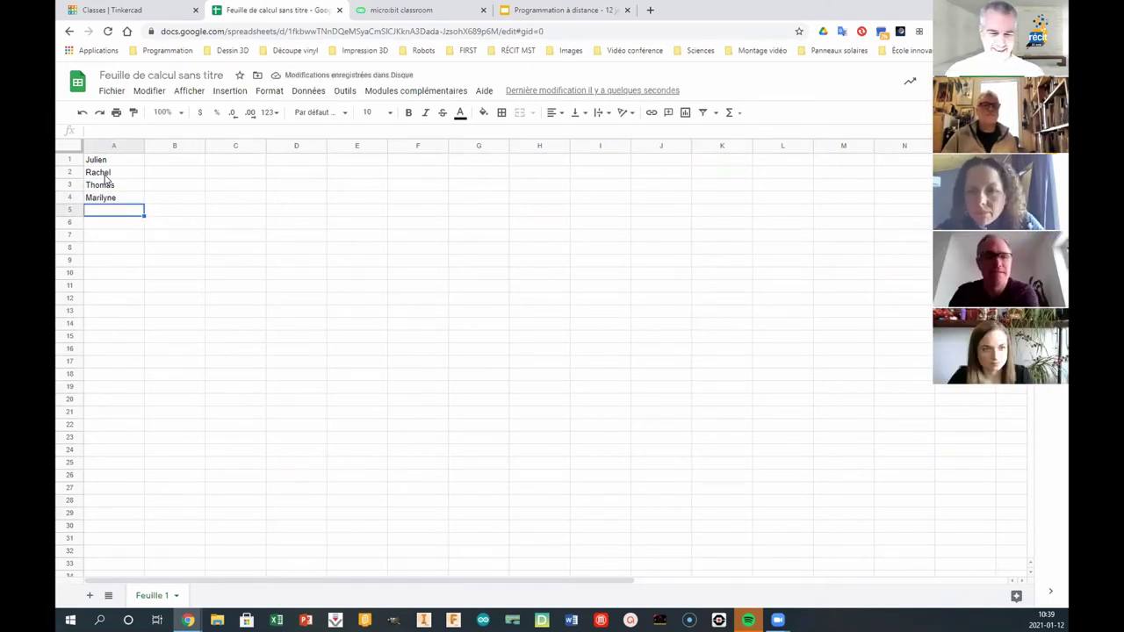
{"action": "type", "text": "Yan"}
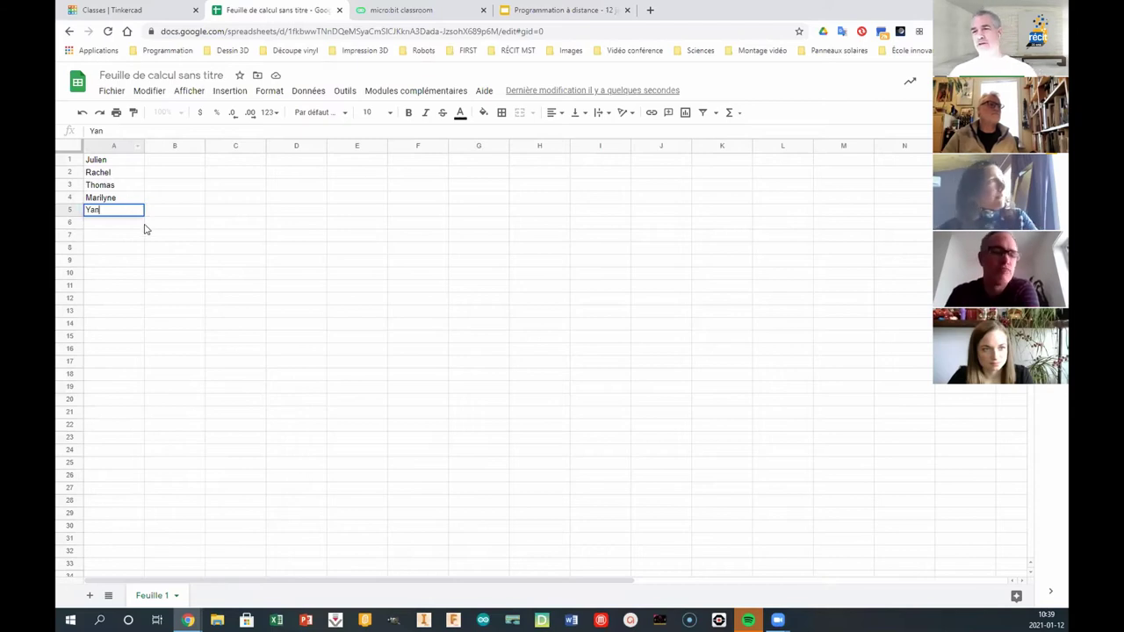
{"action": "key", "text": "Return"}
{"action": "left_click_drag", "start_coordinate": [120, 162], "coordinate": [118, 206]}
{"action": "key", "text": "ctrl+c"}
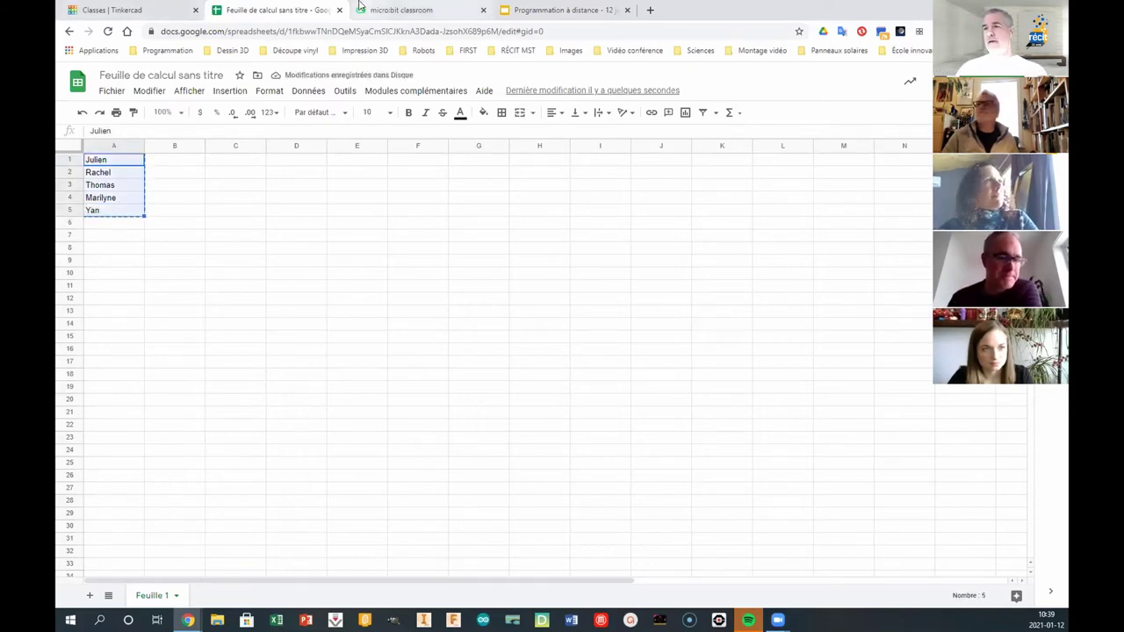
- Paste the five copied names as a student list into the 12 janvier class and add them
{"action": "left_click", "coordinate": [132, 13]}
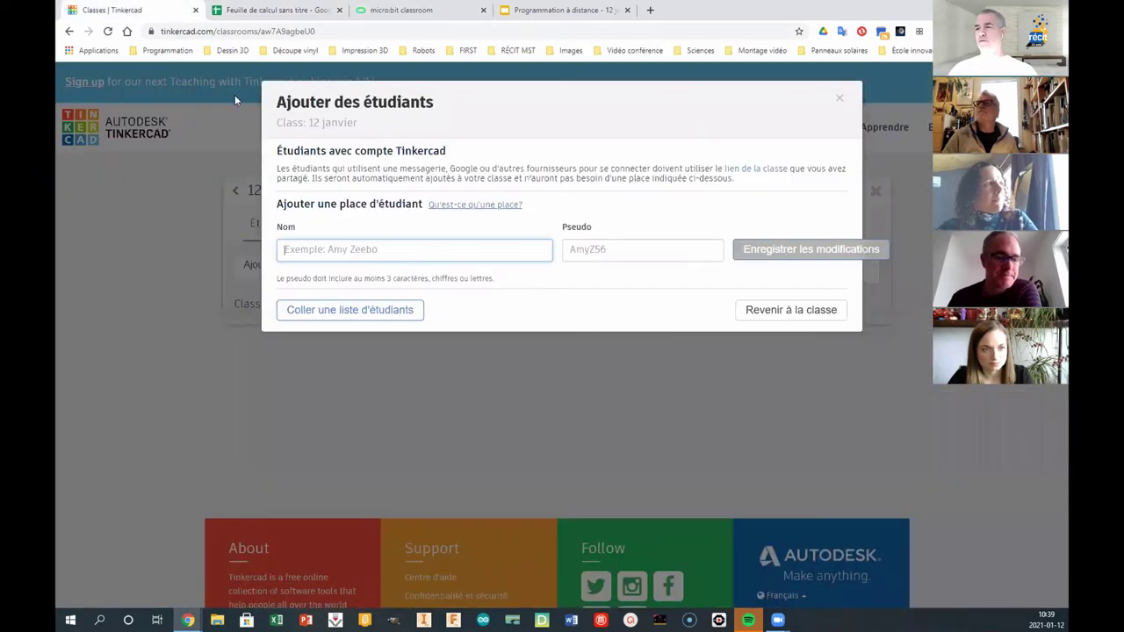
{"action": "left_click", "coordinate": [377, 314]}
{"action": "key", "text": "ctrl+v"}
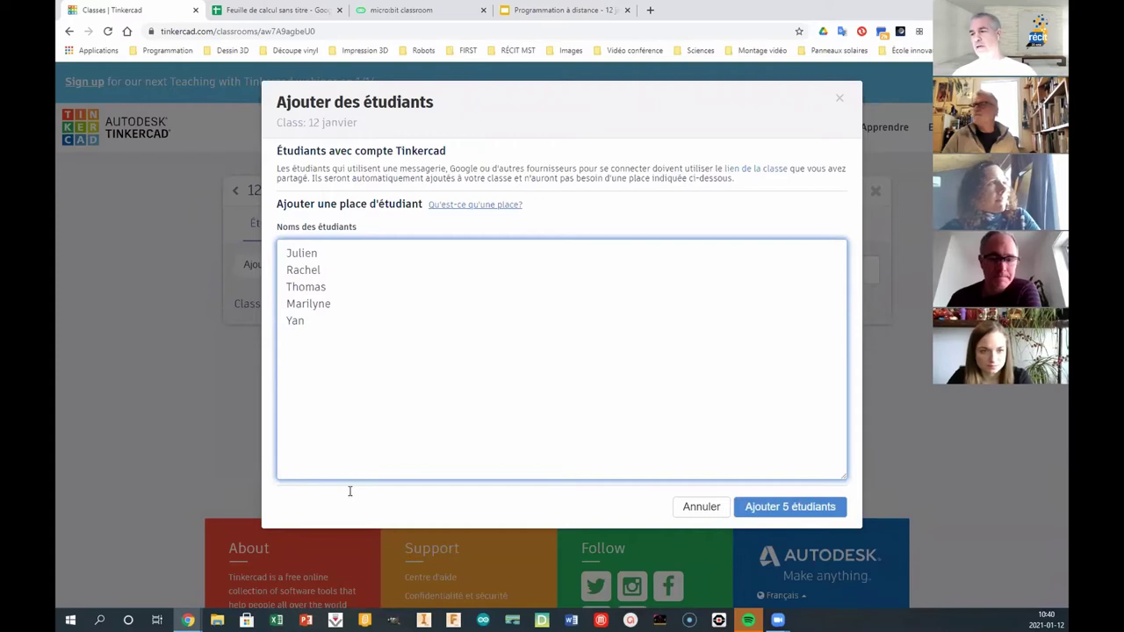
{"action": "left_click", "coordinate": [748, 507]}
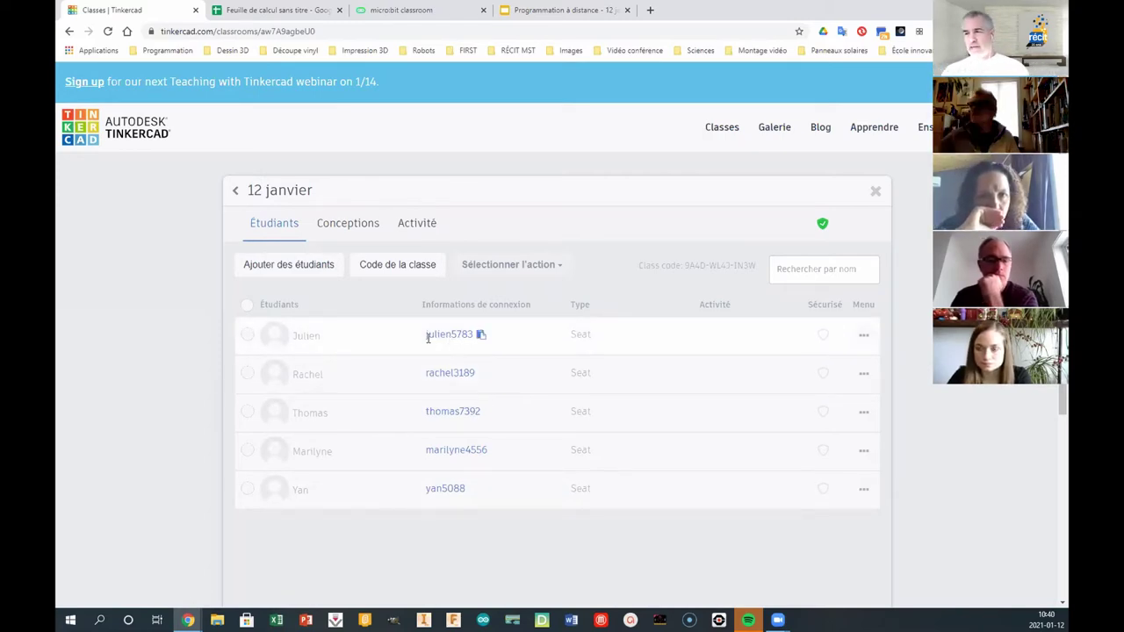
- Copy the roster rows with logins and paste them into the spreadsheet at C1
{"action": "left_click_drag", "start_coordinate": [420, 336], "coordinate": [630, 514]}
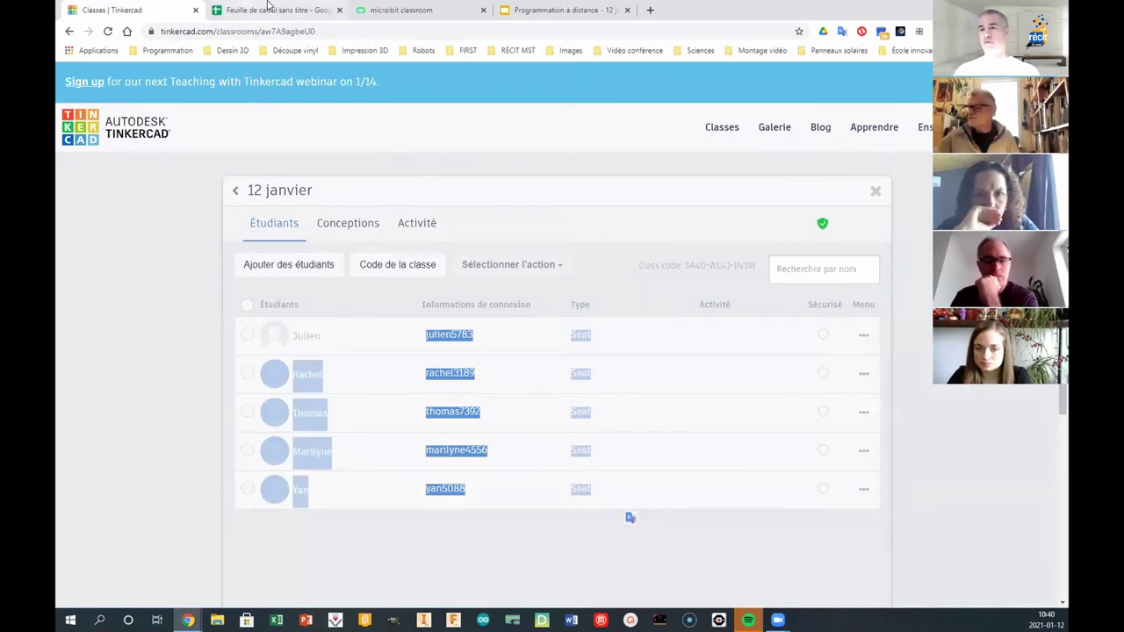
{"action": "left_click", "coordinate": [272, 10]}
{"action": "left_click", "coordinate": [246, 162]}
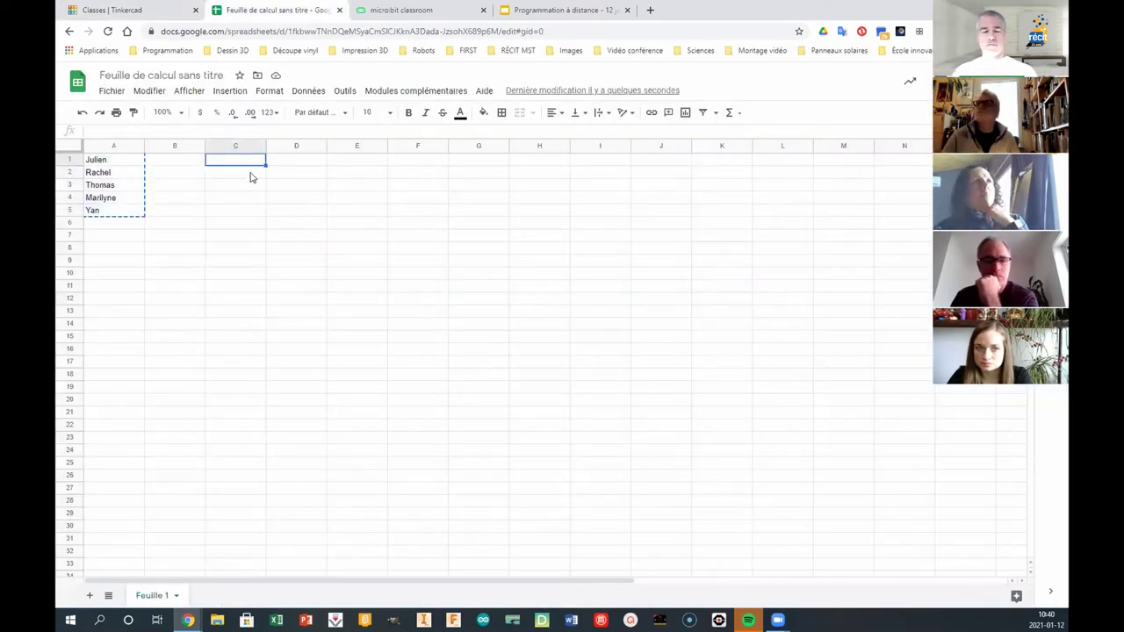
{"action": "key", "text": "ctrl+v"}
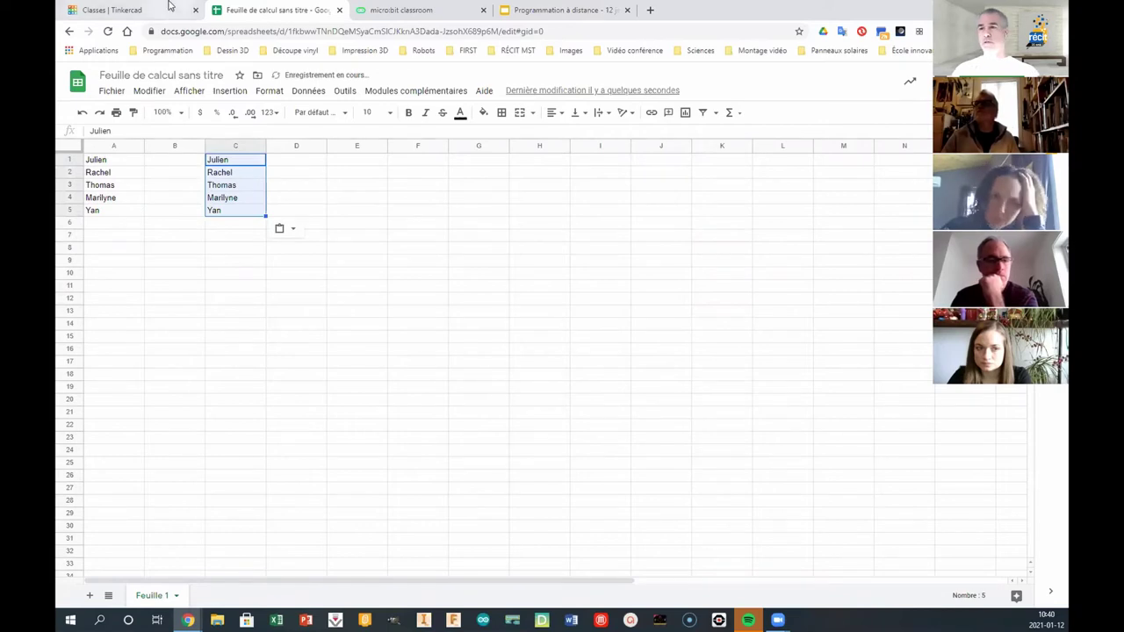
- Recopy the whole roster including headings and paste it at E1
{"action": "left_click", "coordinate": [145, 12]}
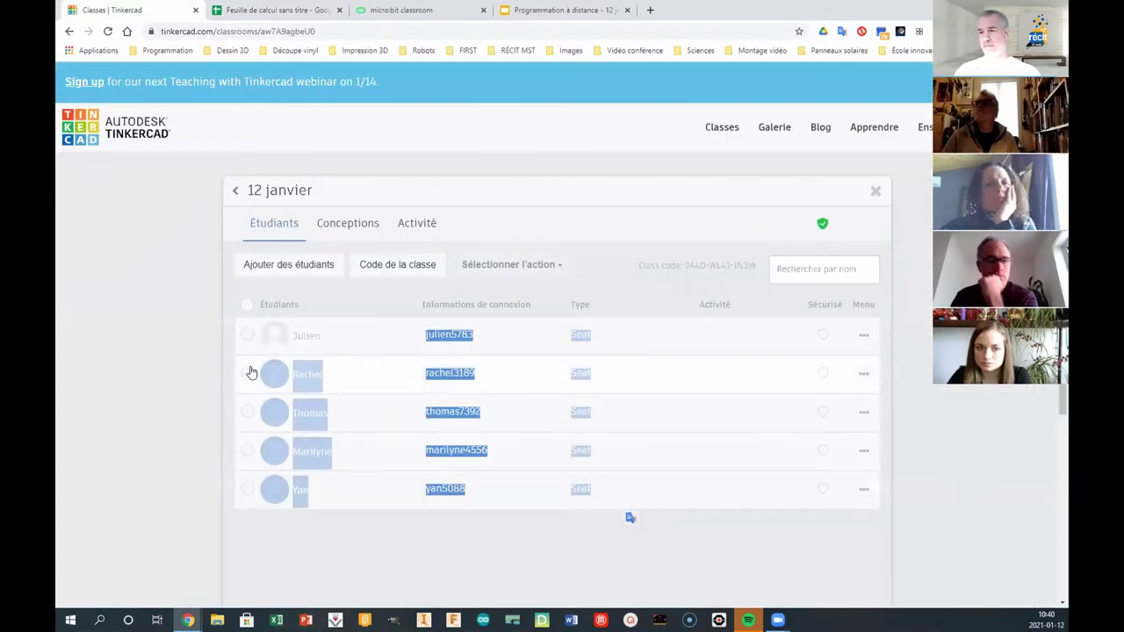
{"action": "left_click", "coordinate": [713, 533]}
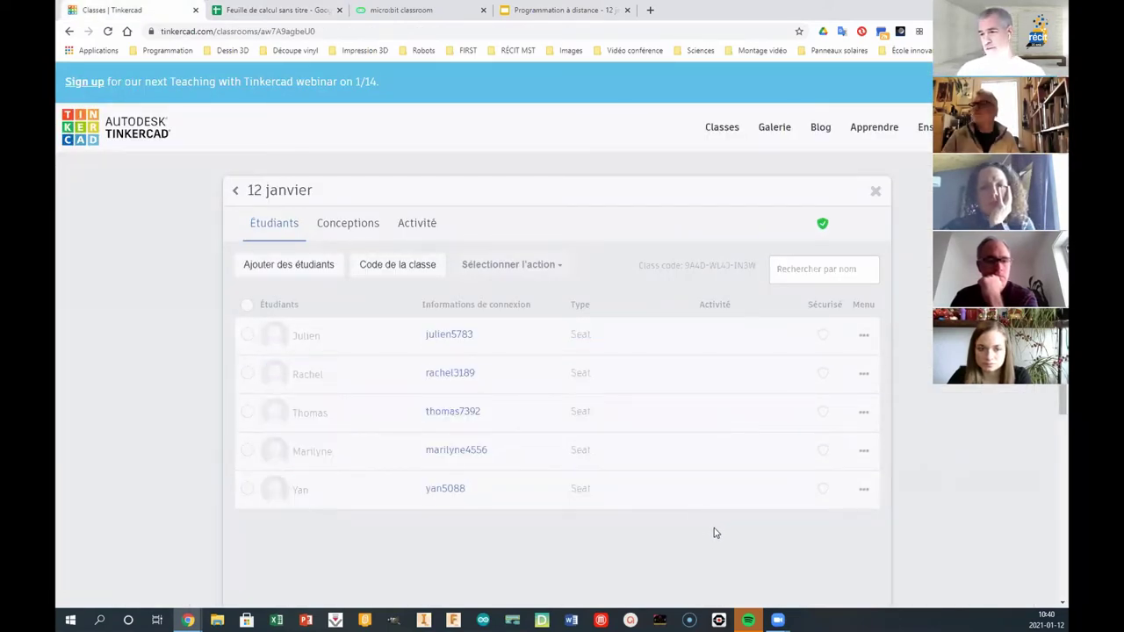
{"action": "left_click_drag", "start_coordinate": [713, 533], "coordinate": [248, 309]}
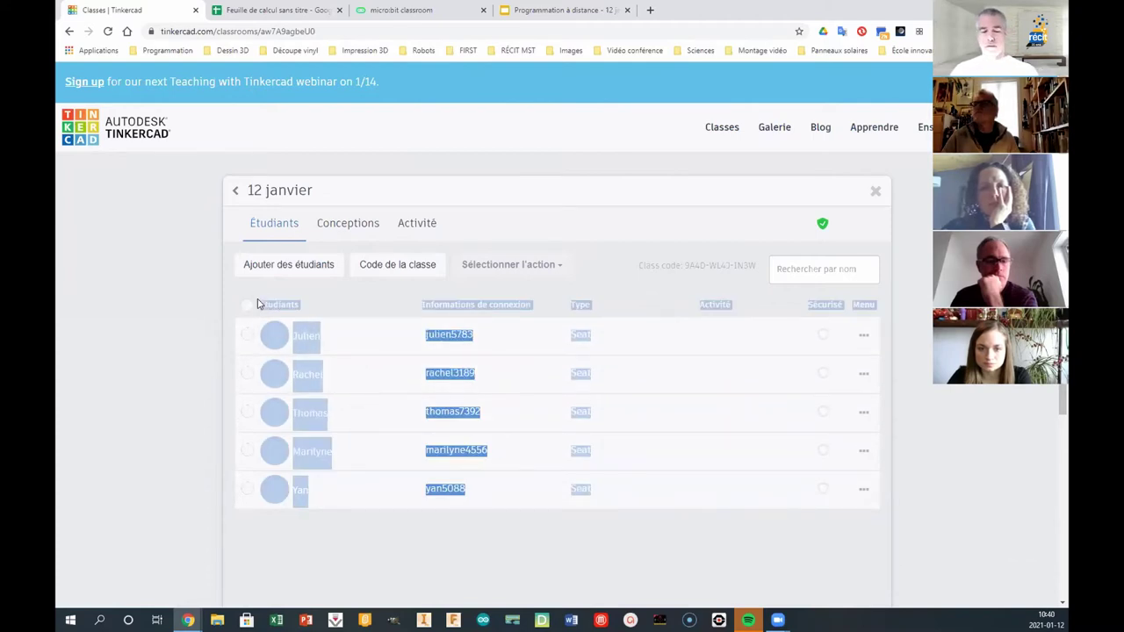
{"action": "left_click", "coordinate": [292, 17]}
{"action": "left_click", "coordinate": [352, 163]}
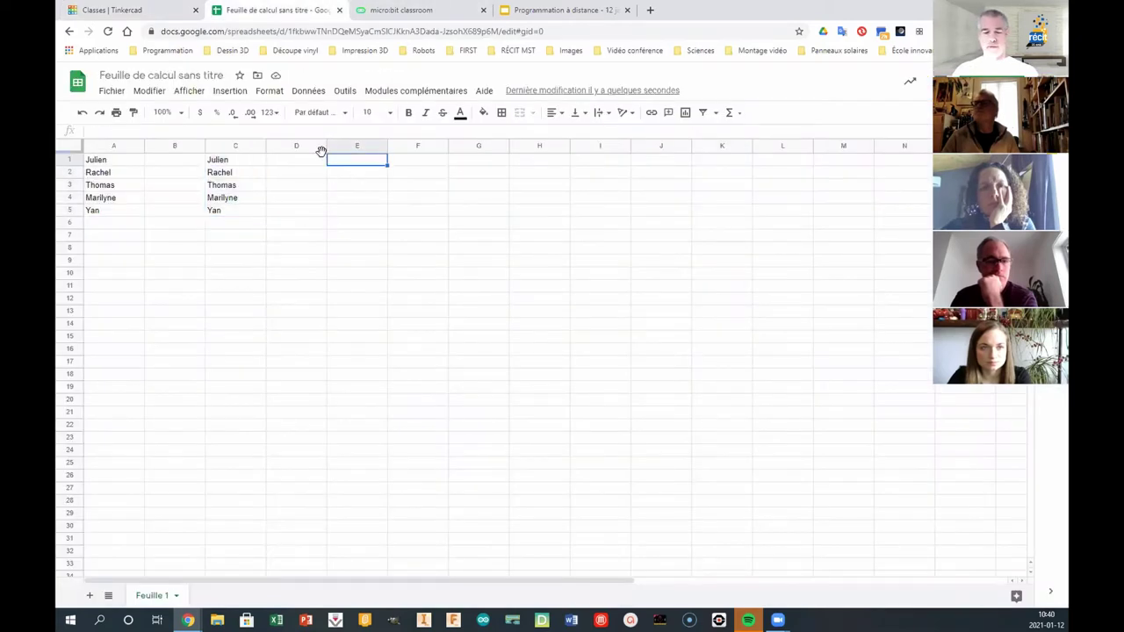
{"action": "type", "text": "EtudiantsInformations de connexionTypeActivitéSécuriséMenu Julien julien5783 Seat Rachel rachel3189 Seat Thomas thomas7392 Seat Marilyne marilyne4556 Seat Yan yan5088 Seat"}
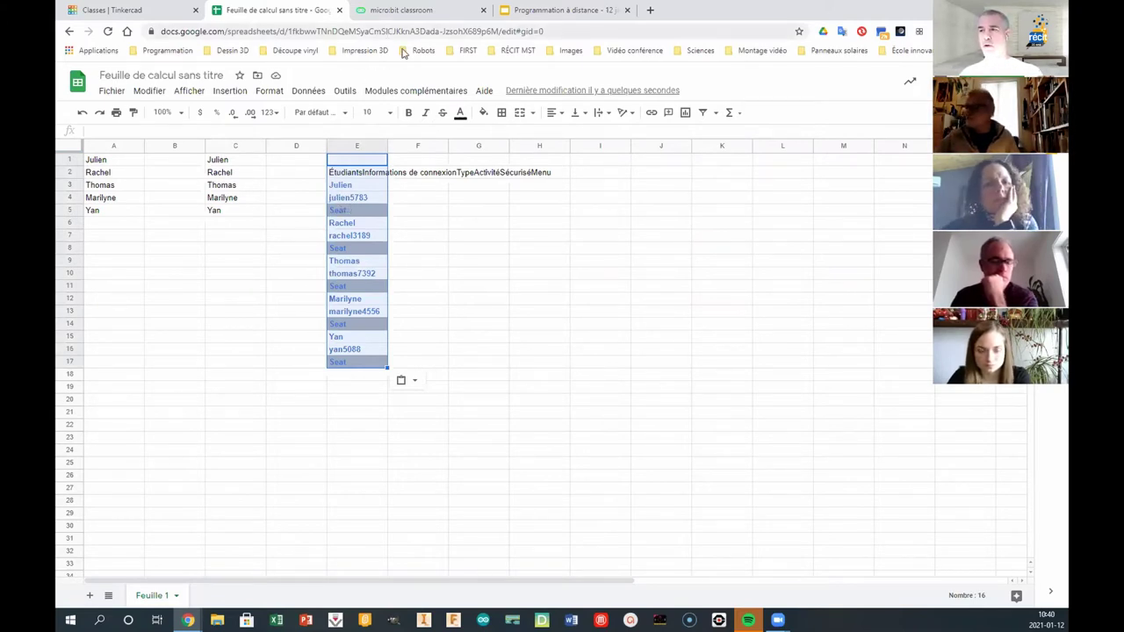
{"action": "left_click", "coordinate": [132, 12]}
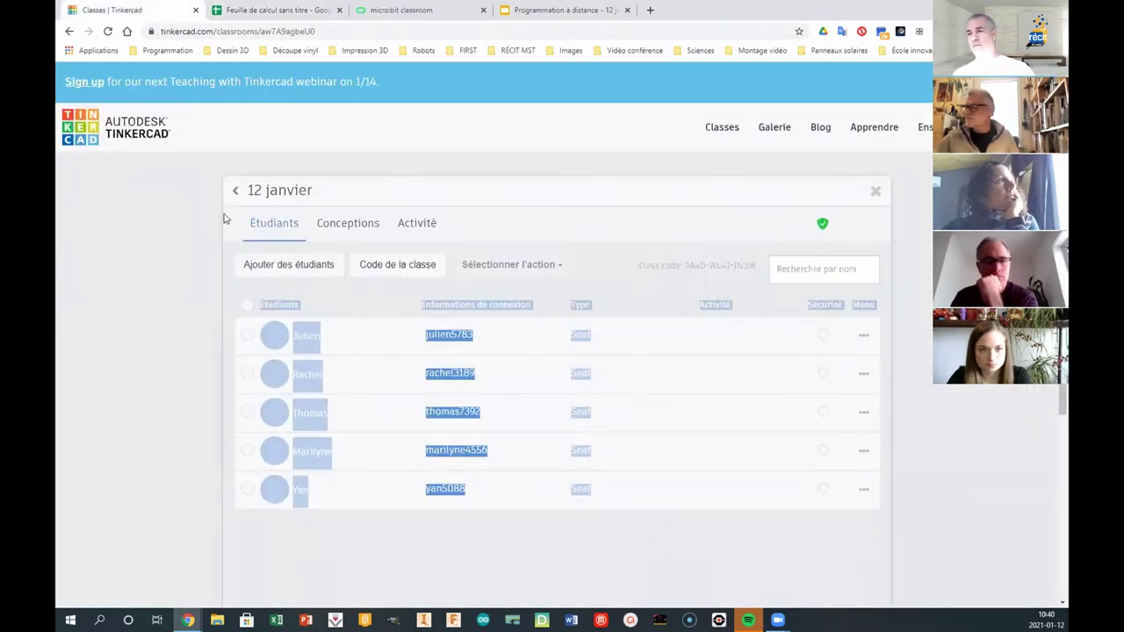
- Copy the 12 janvier class join code from the Code de la classe page
{"action": "left_click", "coordinate": [389, 271]}
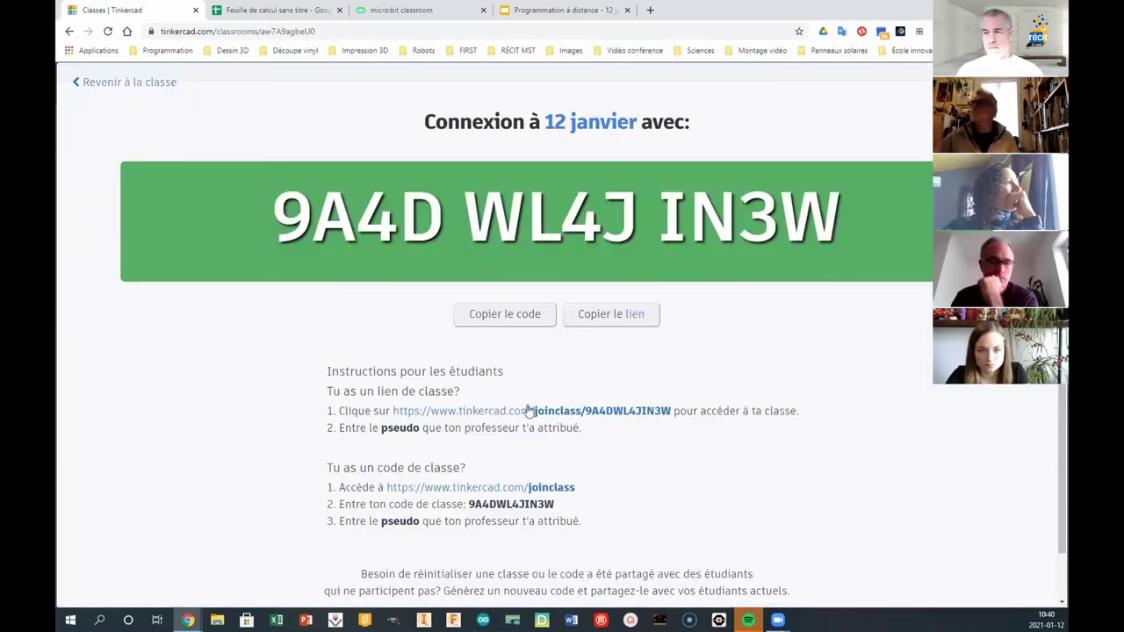
{"action": "left_click", "coordinate": [526, 318]}
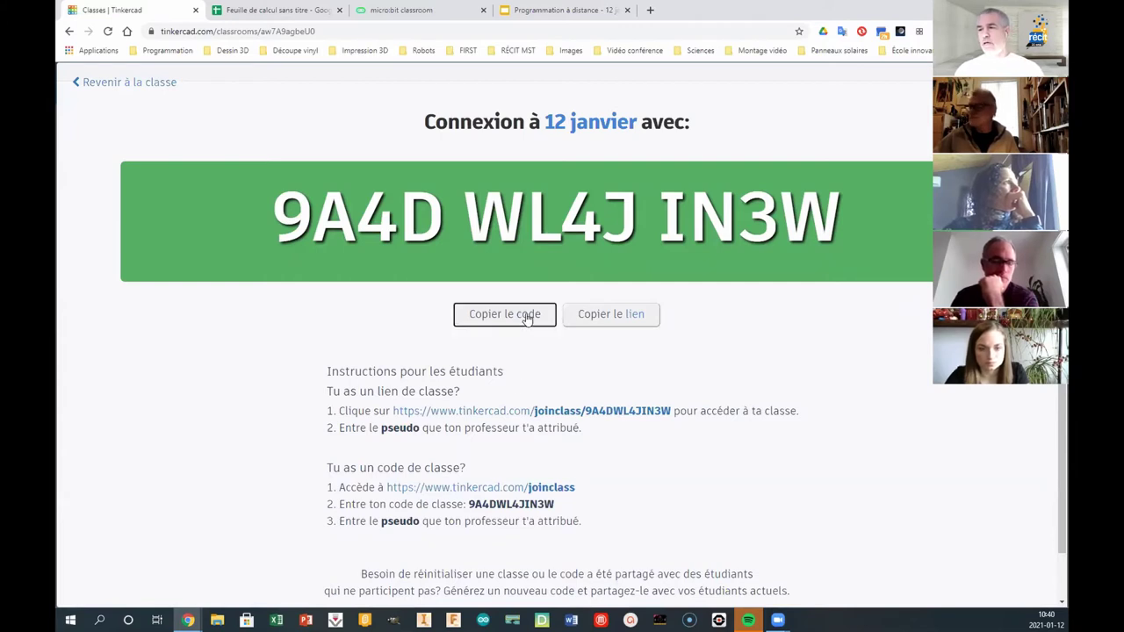
{"action": "left_click", "coordinate": [237, 7]}
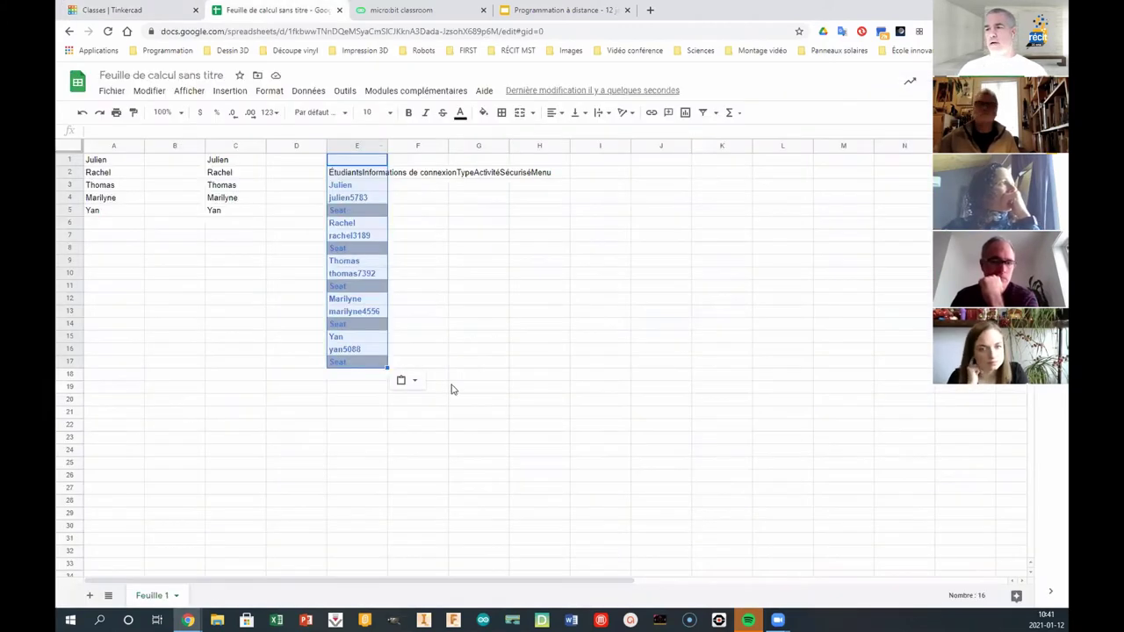
- Paste the class join code into H5 and widen column H to fit it
{"action": "left_click", "coordinate": [533, 210]}
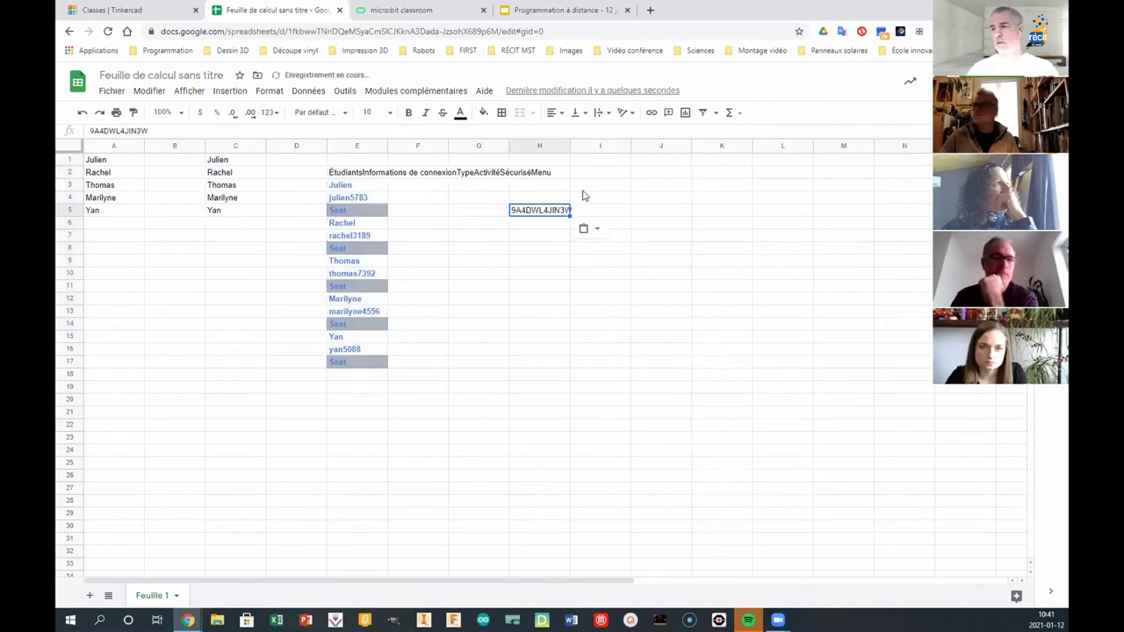
{"action": "left_click_drag", "start_coordinate": [562, 146], "coordinate": [600, 168]}
{"action": "left_click", "coordinate": [593, 222]}
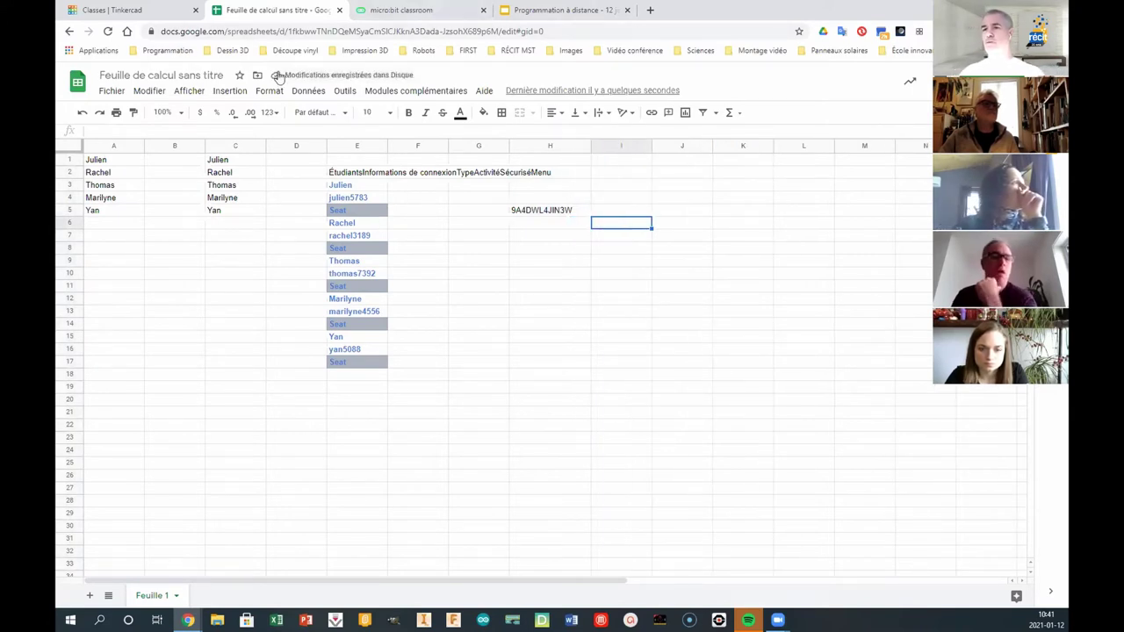
{"action": "left_click", "coordinate": [144, 10]}
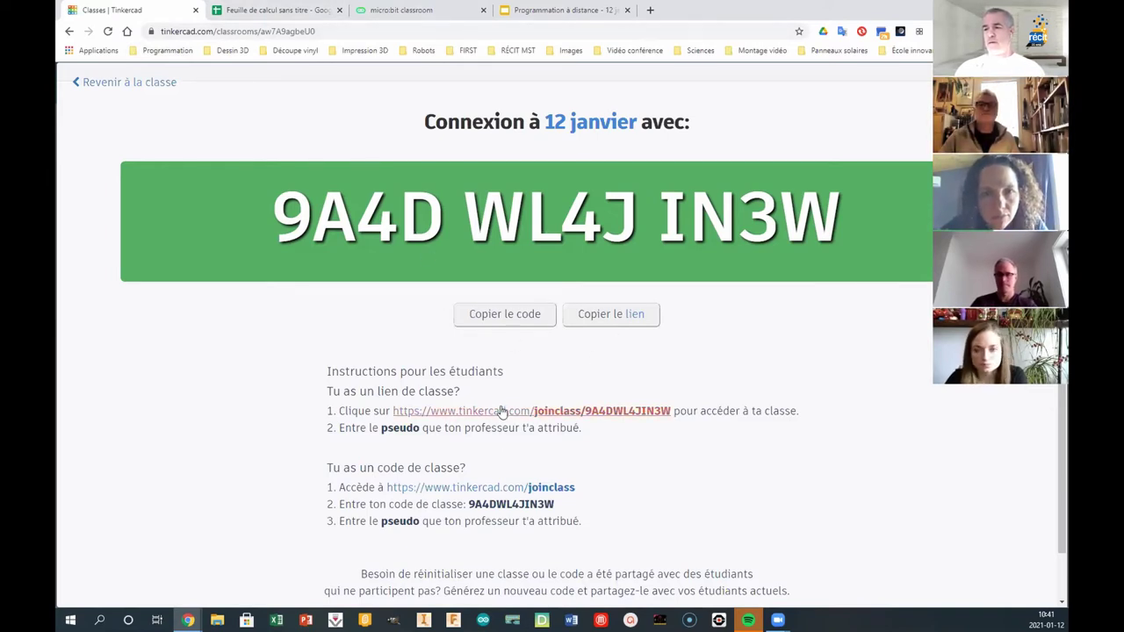
{"action": "left_click", "coordinate": [510, 488]}
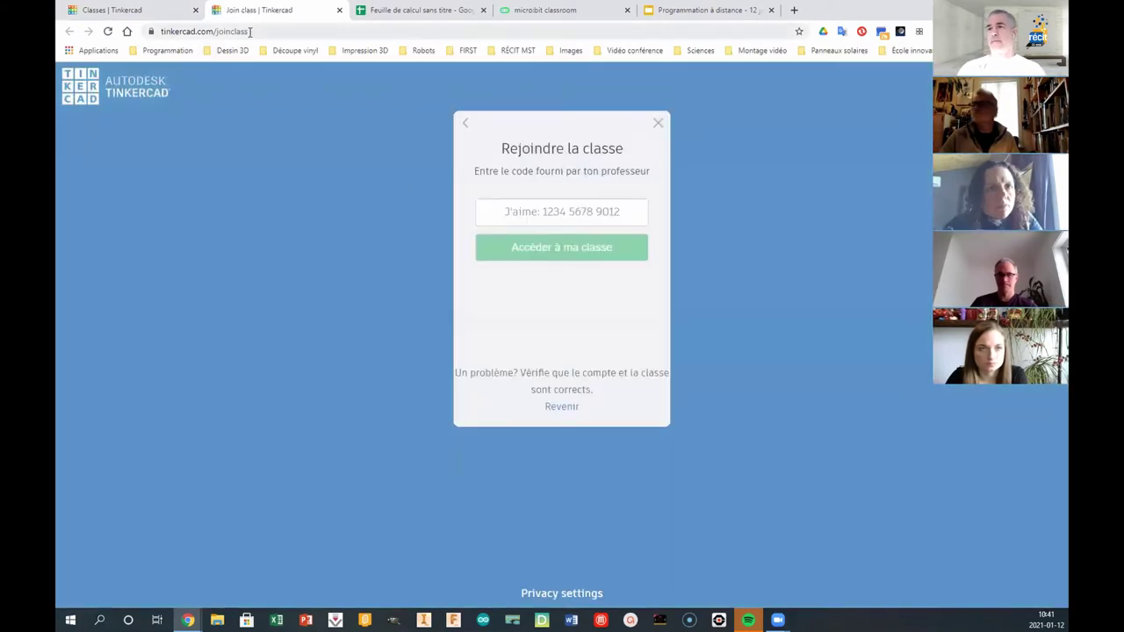
{"action": "left_click_drag", "start_coordinate": [251, 35], "coordinate": [145, 35]}
{"action": "key", "text": "ctrl+c"}
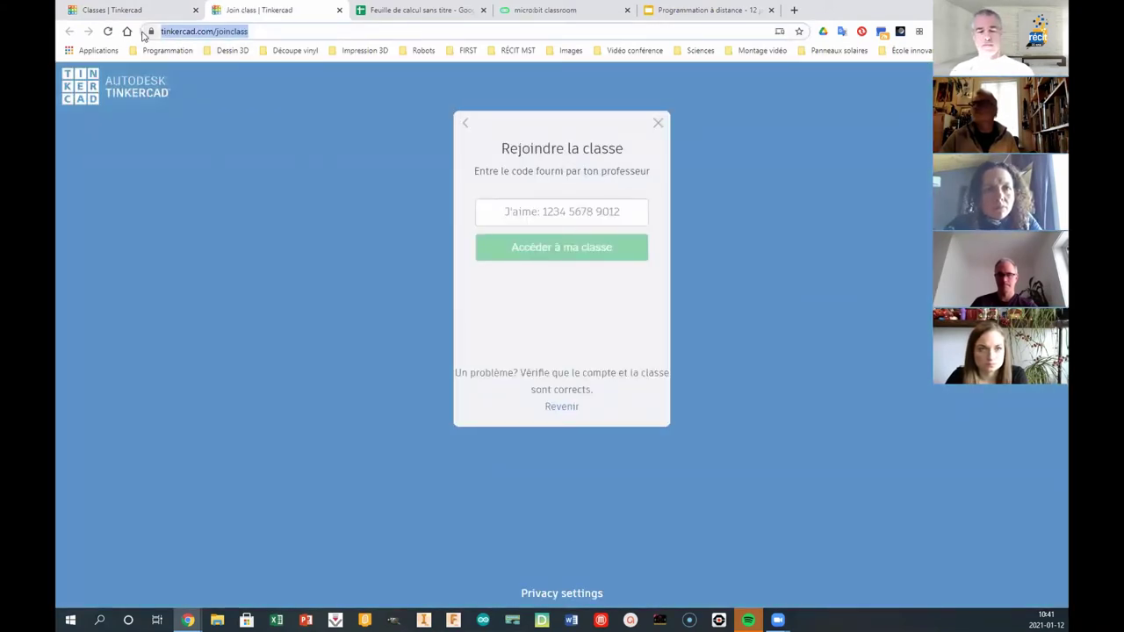
{"action": "left_click", "coordinate": [422, 13]}
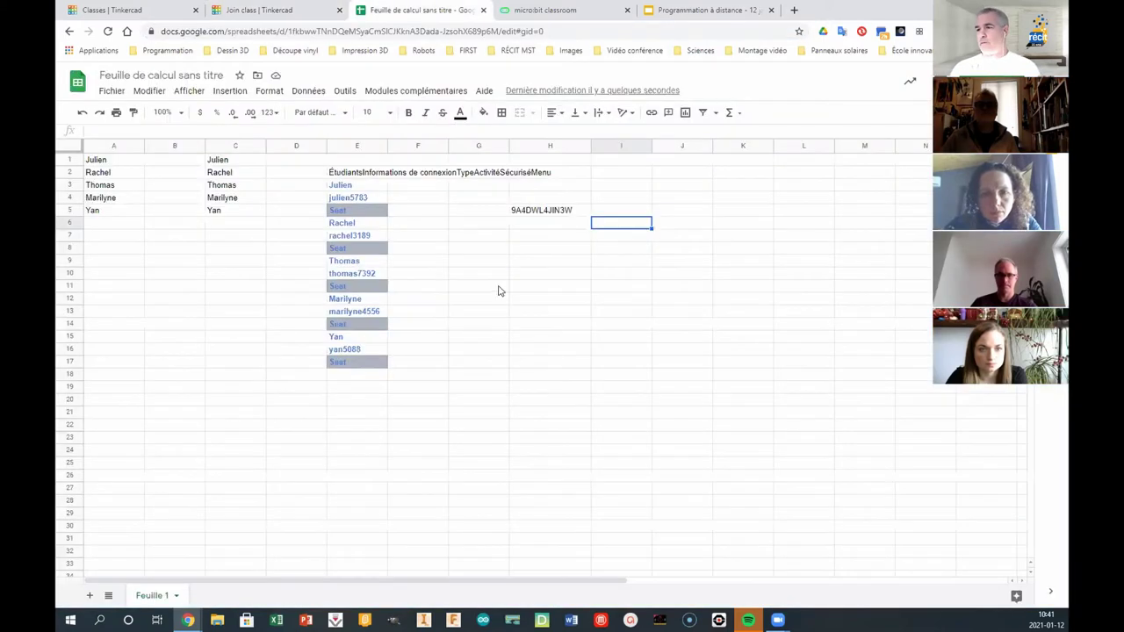
{"action": "left_click", "coordinate": [616, 250]}
{"action": "left_click", "coordinate": [542, 224]}
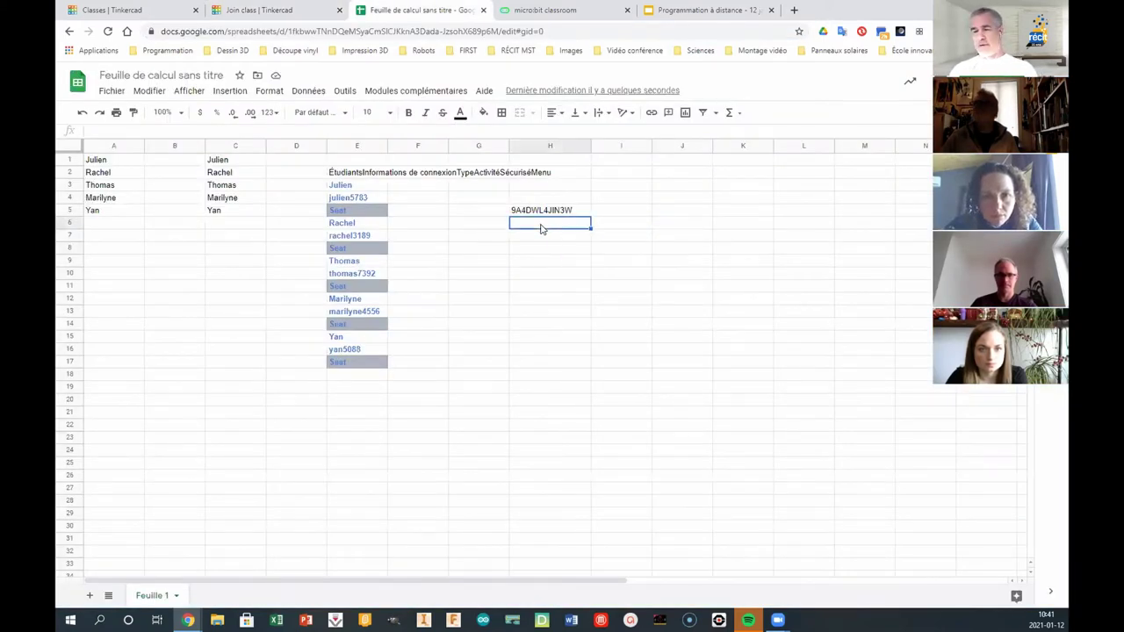
{"action": "key", "text": "ctrl+v"}
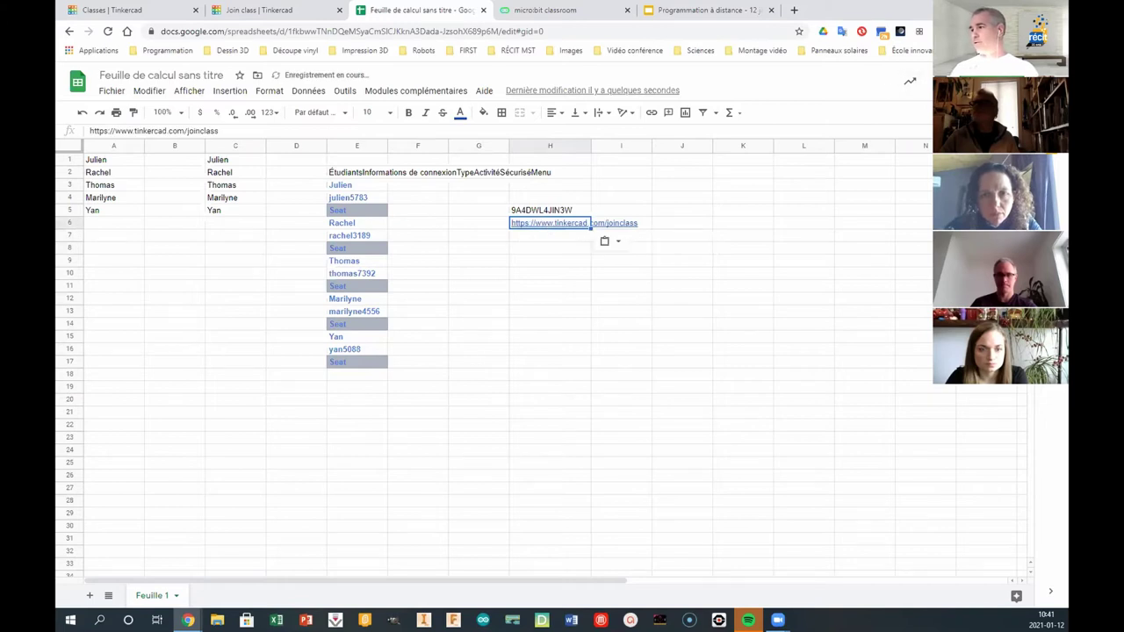
{"action": "left_click", "coordinate": [908, 90]}
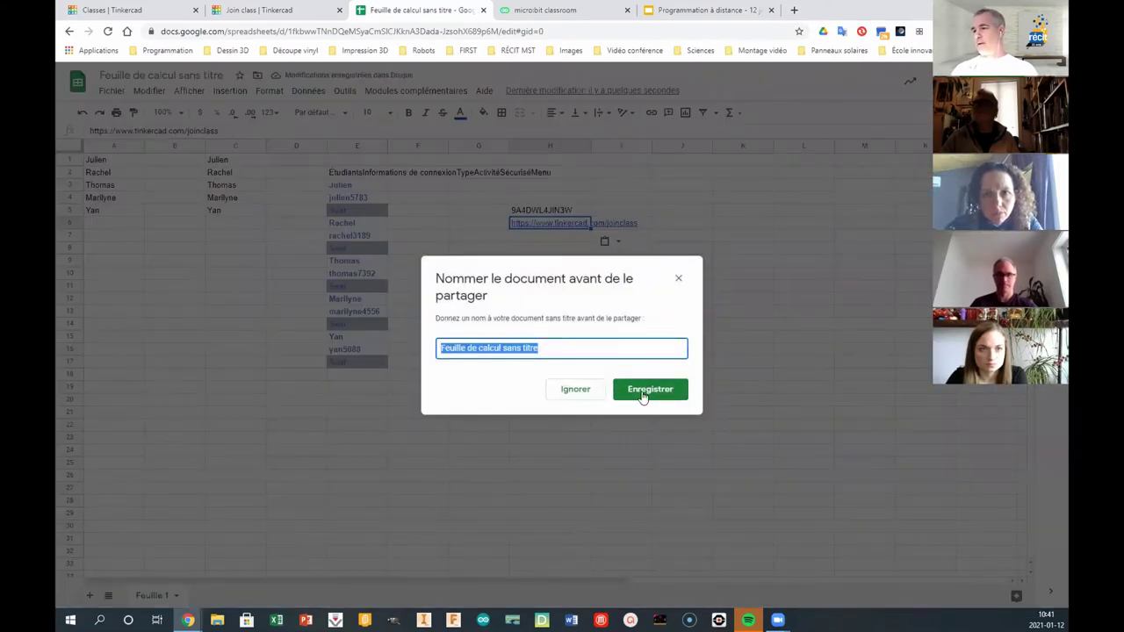
- Set link access to Tous les utilisateurs disposant du lien and copy the share link
{"action": "left_click", "coordinate": [650, 389]}
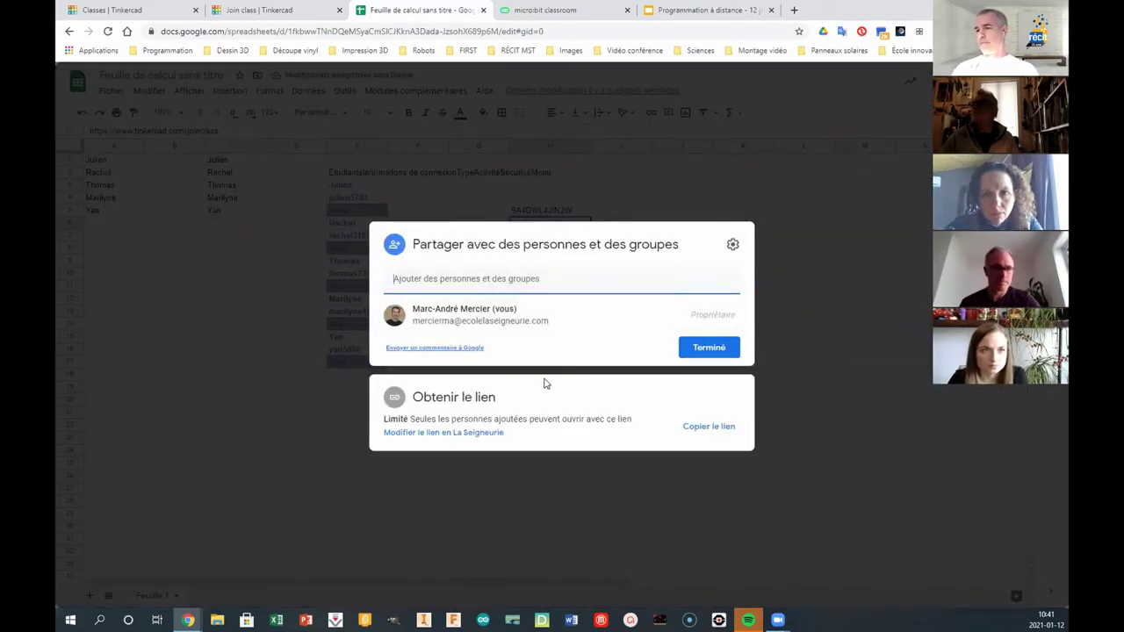
{"action": "left_click", "coordinate": [445, 433]}
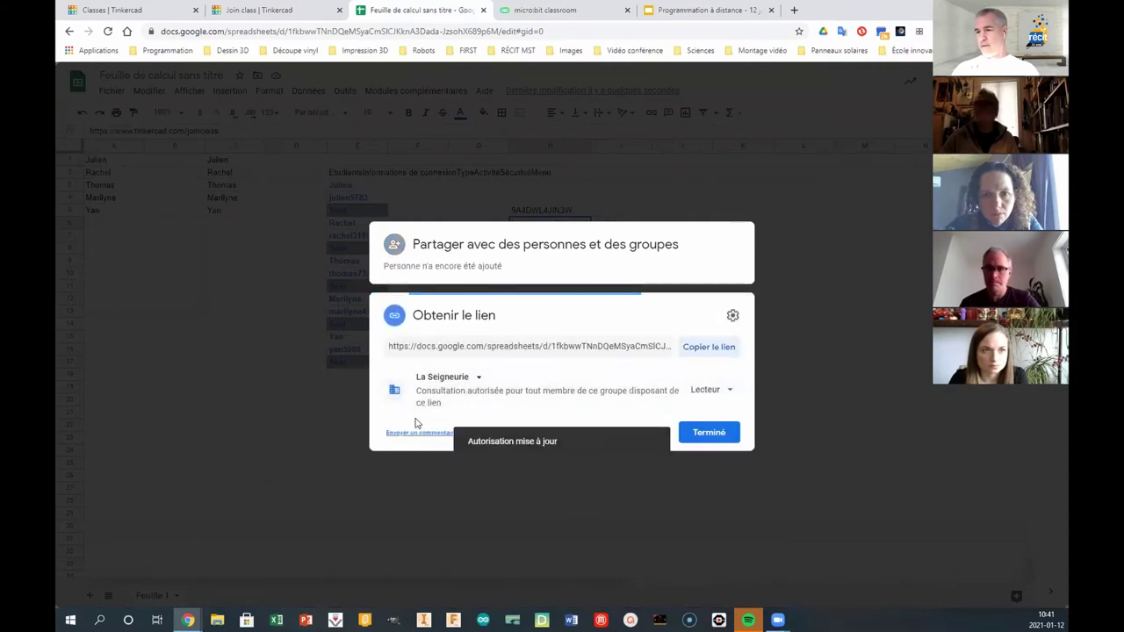
{"action": "left_click", "coordinate": [465, 378]}
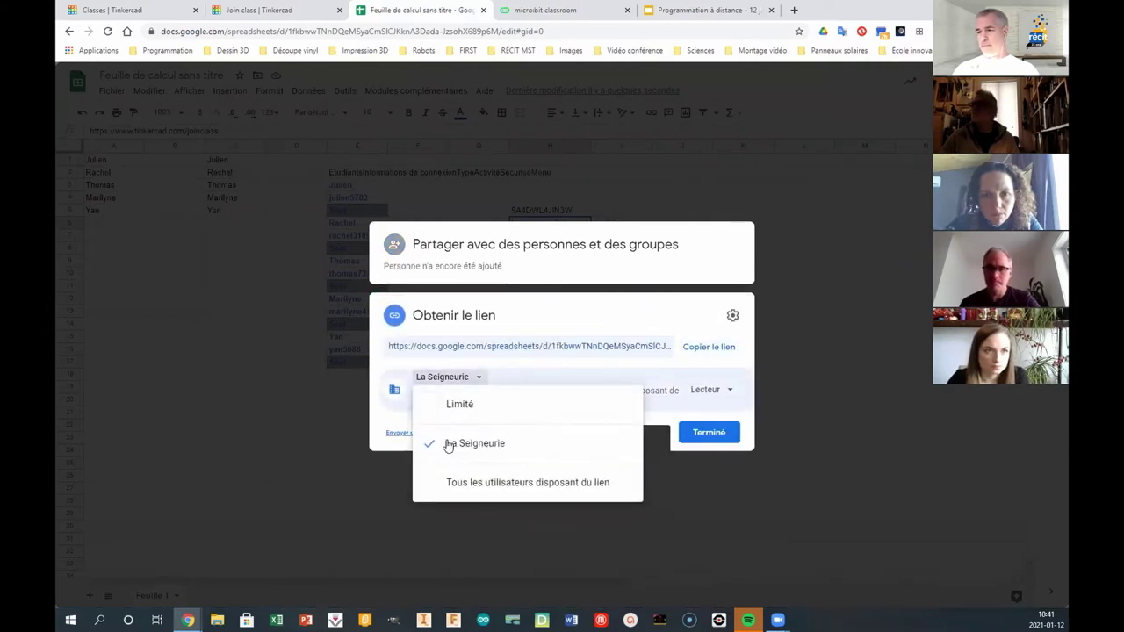
{"action": "left_click", "coordinate": [460, 481]}
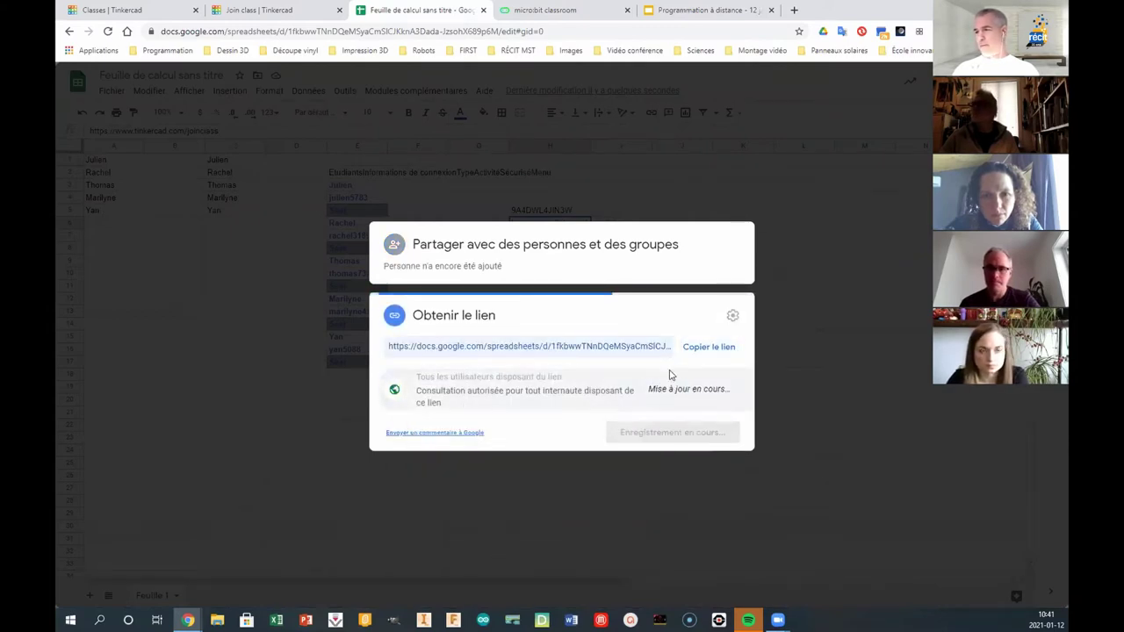
{"action": "left_click", "coordinate": [713, 355]}
{"action": "left_click", "coordinate": [709, 426]}
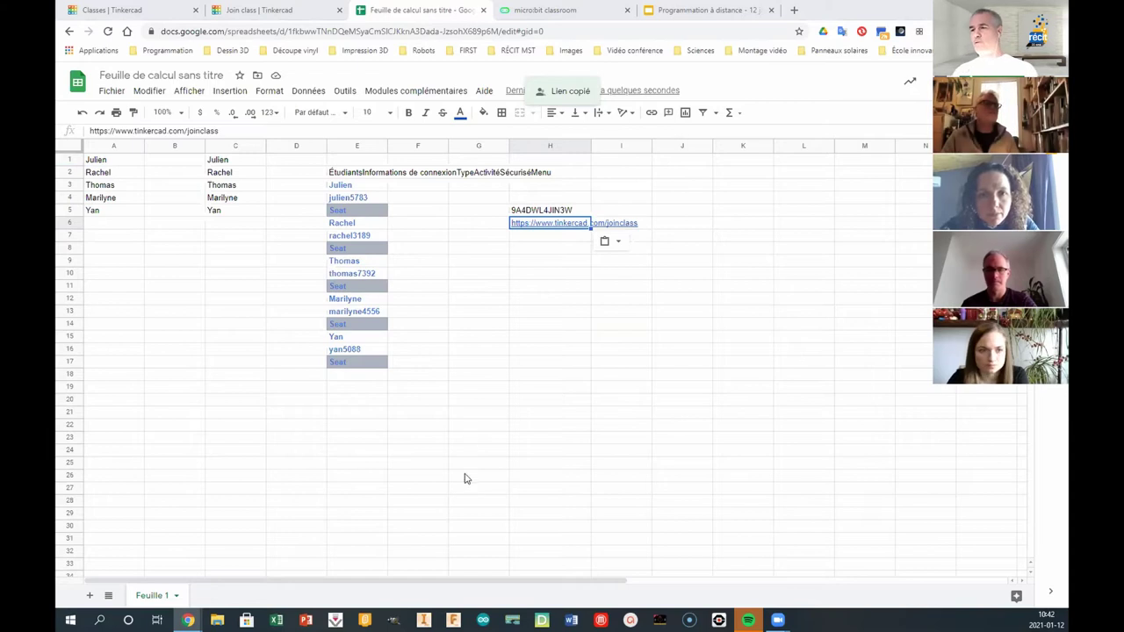
{"action": "left_click", "coordinate": [501, 490]}
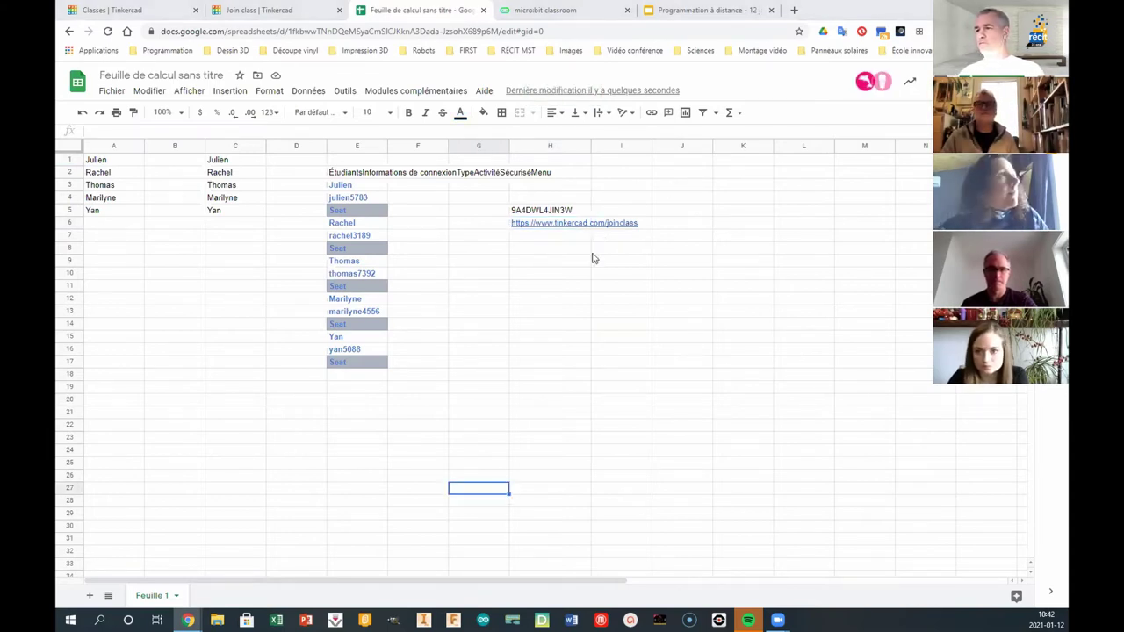
{"action": "mouse_move", "coordinate": [583, 228]}
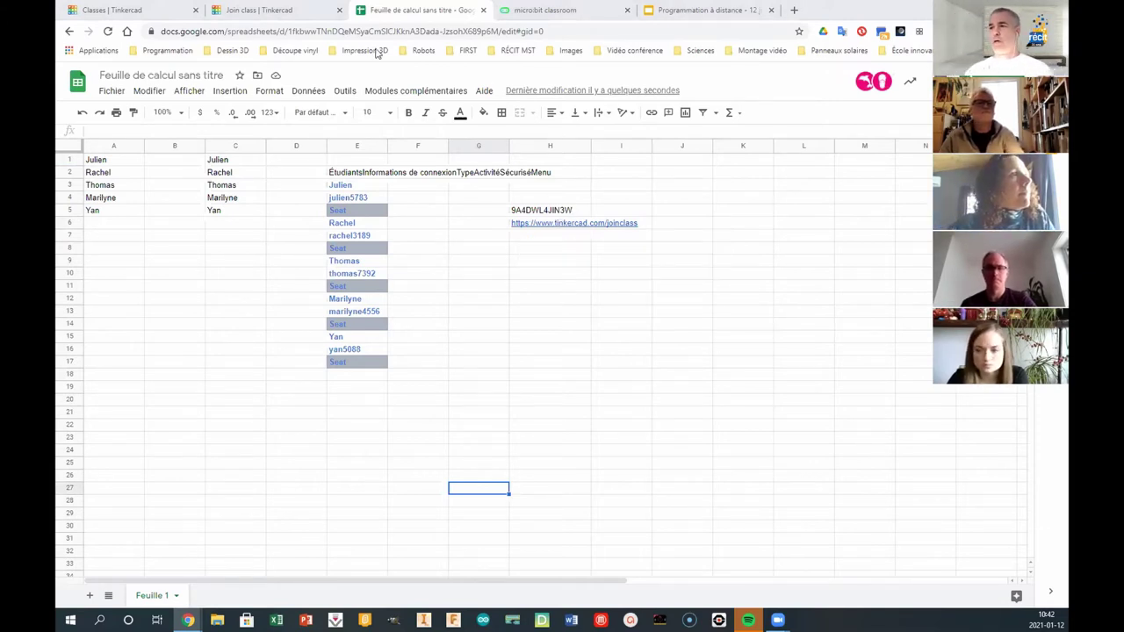
- Go back to the class and sign in to Tinkercad with the teacher's e-mail and password
{"action": "left_click", "coordinate": [136, 10]}
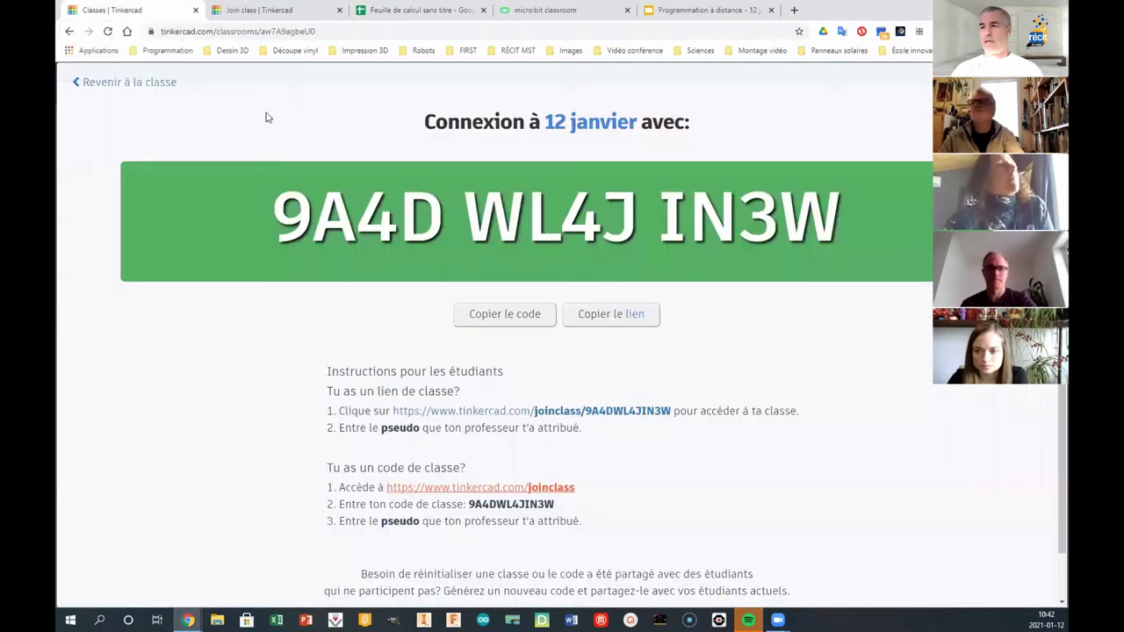
{"action": "left_click", "coordinate": [88, 84]}
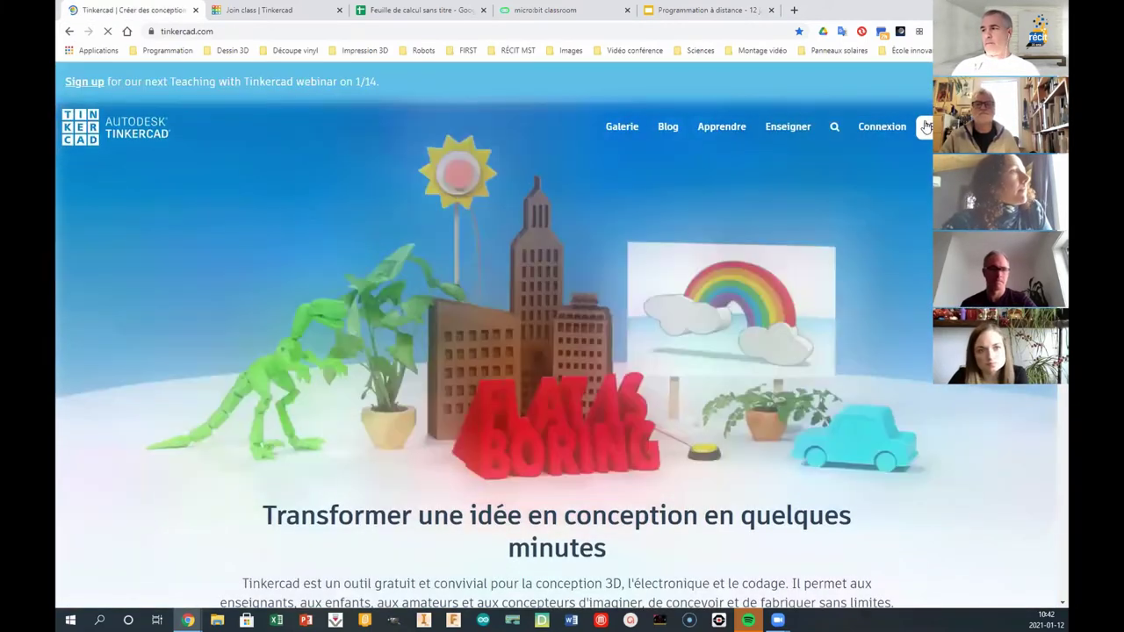
{"action": "left_click", "coordinate": [883, 125]}
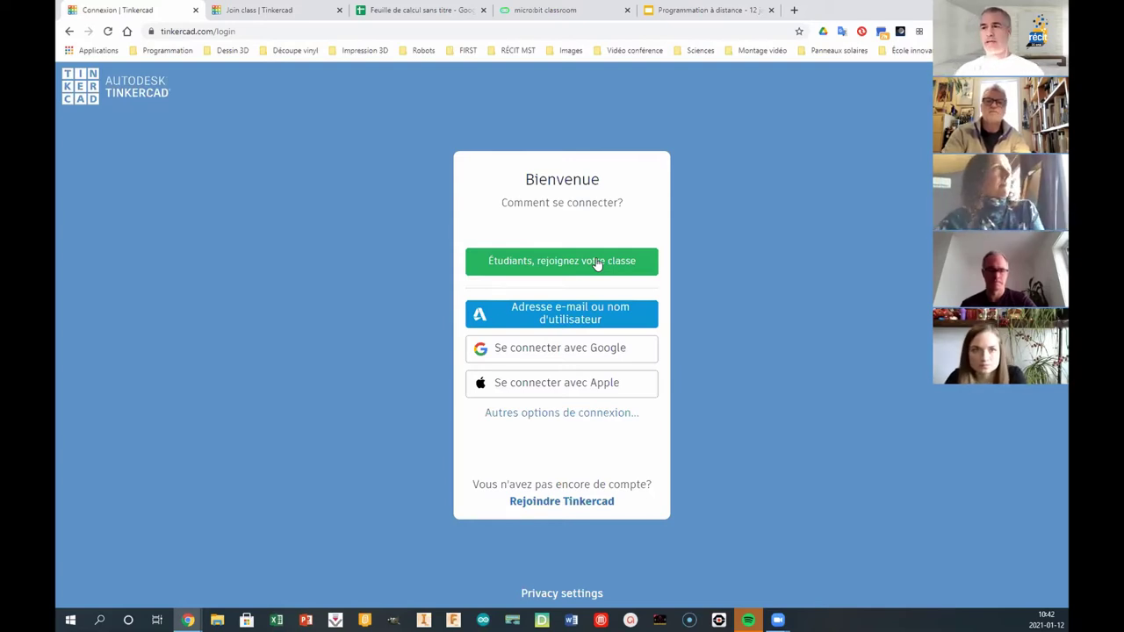
{"action": "left_click", "coordinate": [601, 320]}
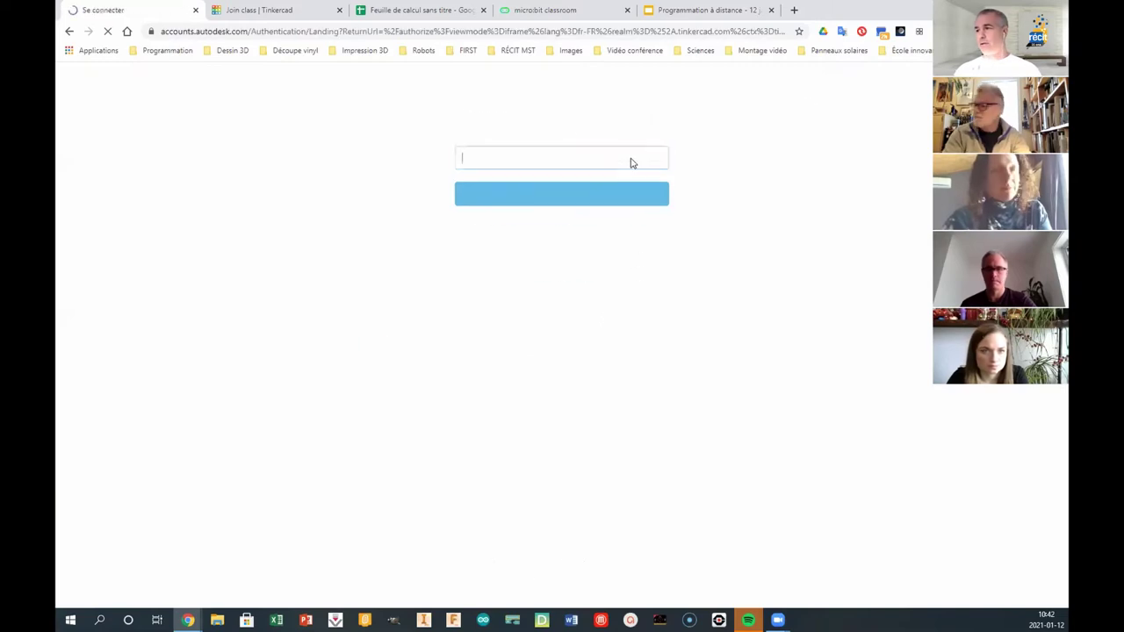
{"action": "left_click", "coordinate": [569, 197]}
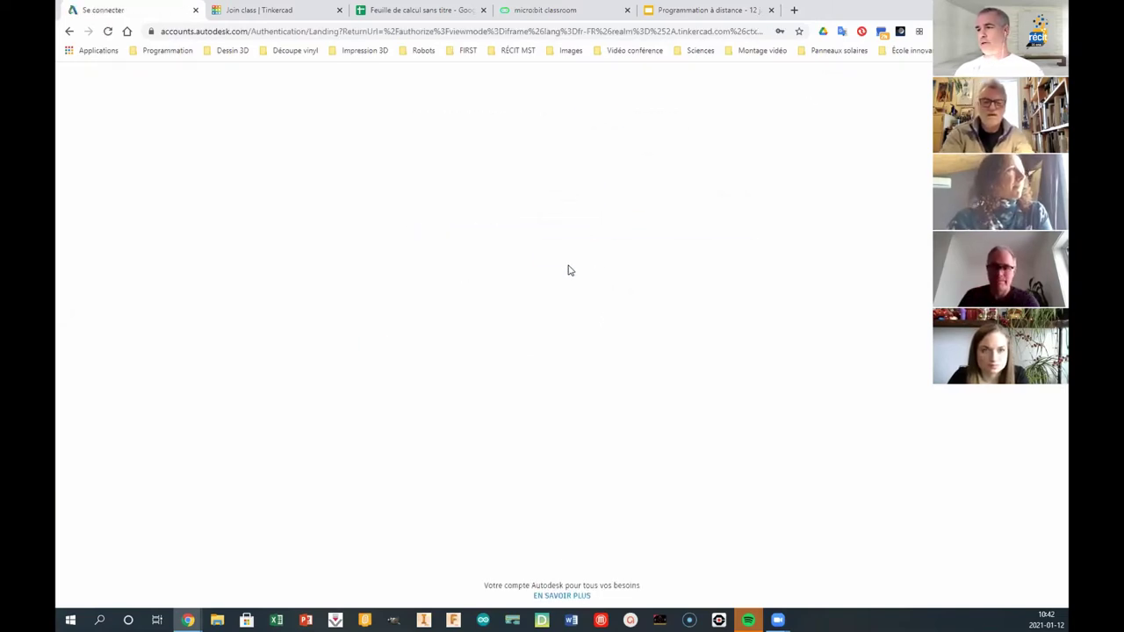
{"action": "left_click", "coordinate": [577, 253]}
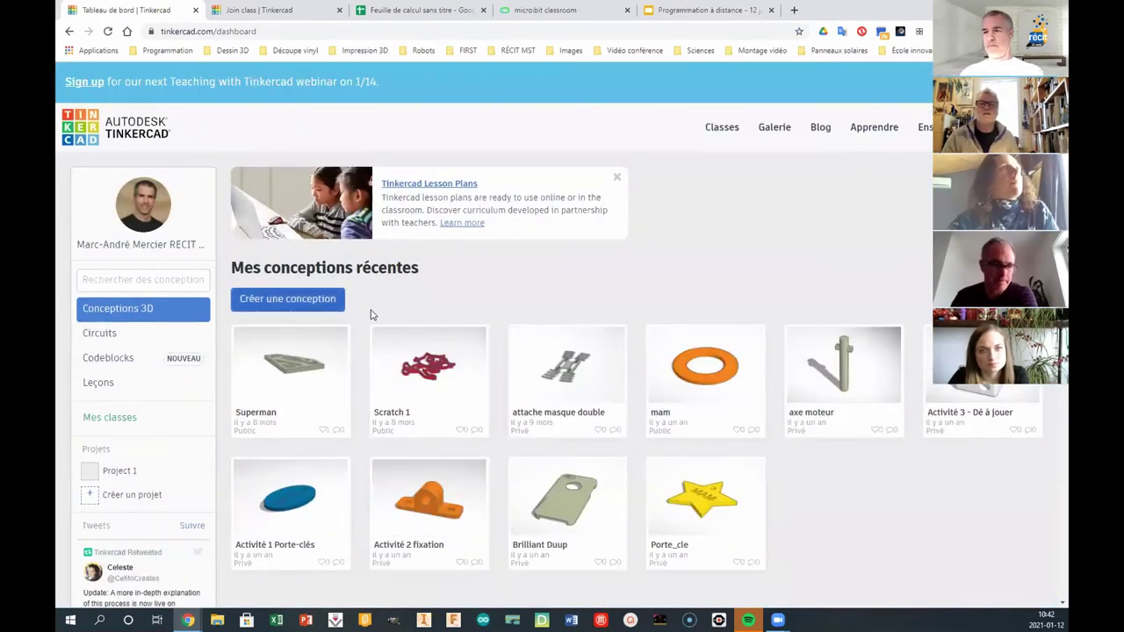
- Go to Classes and select the 12 janvier class row
{"action": "left_click", "coordinate": [726, 130]}
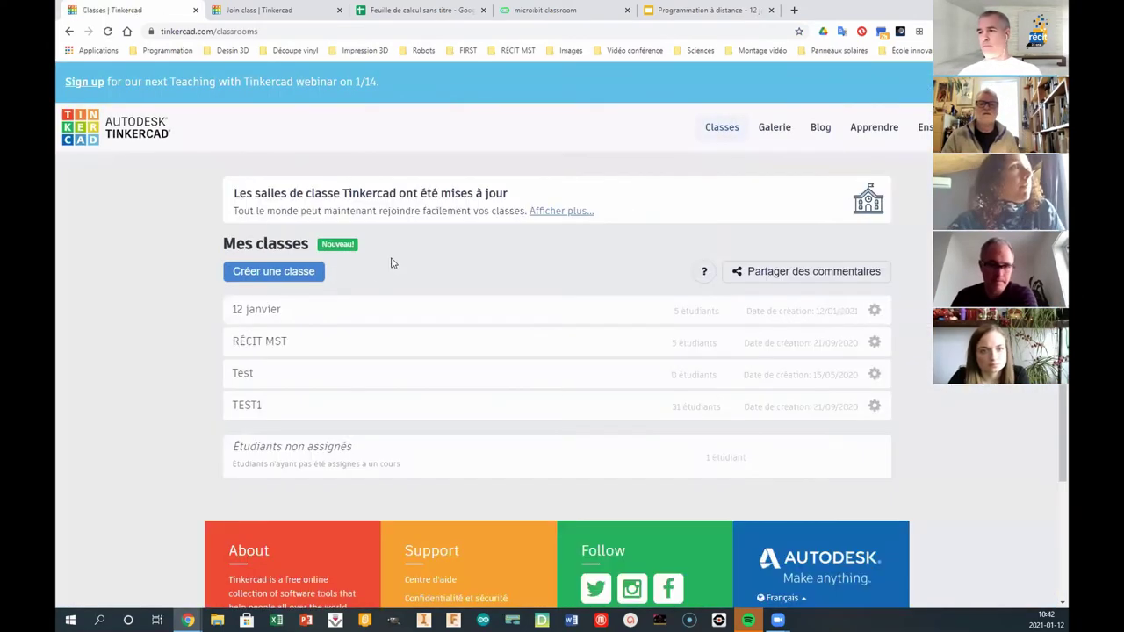
{"action": "left_click", "coordinate": [272, 307]}
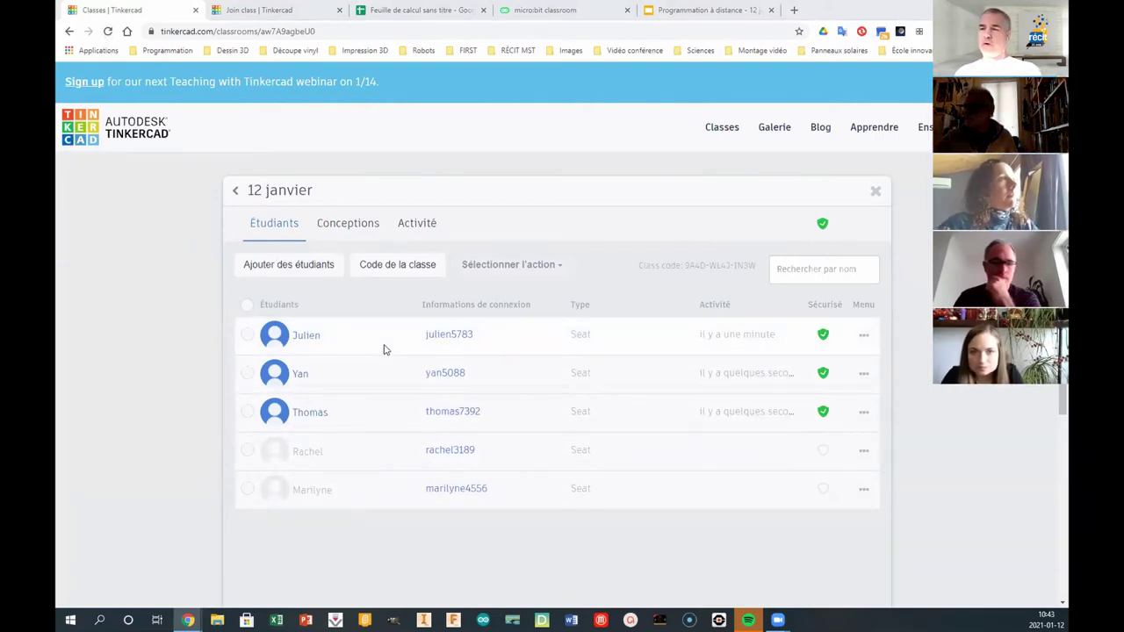
- Open the first student's profile, check their empty Circuits tab, then return to the dashboard
{"action": "left_click", "coordinate": [307, 336]}
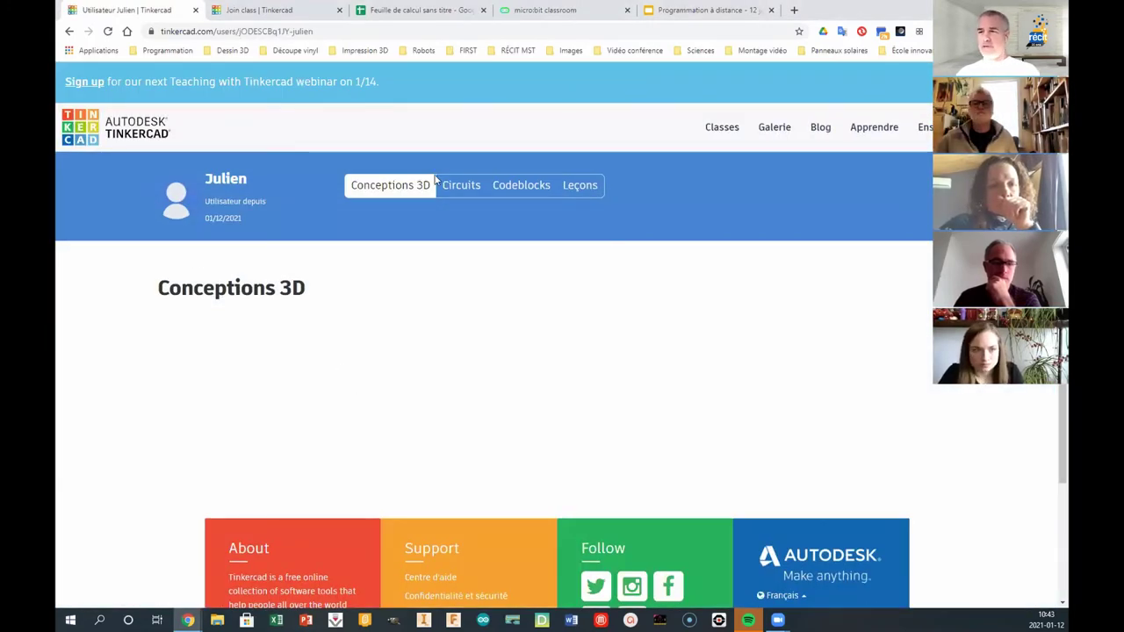
{"action": "left_click", "coordinate": [460, 184]}
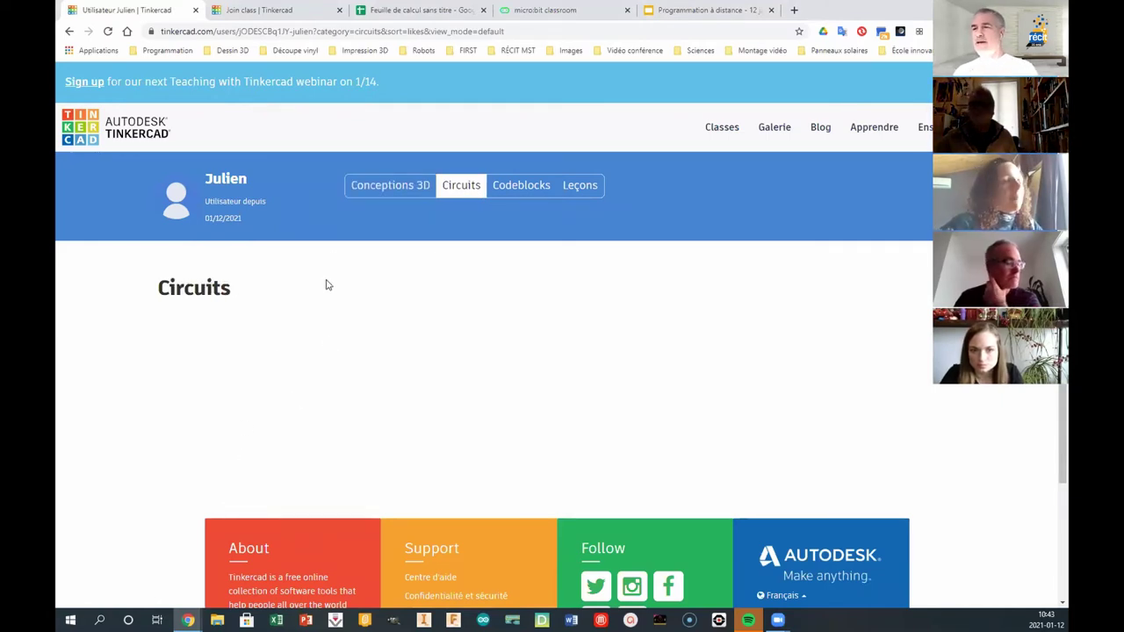
{"action": "left_click", "coordinate": [413, 189]}
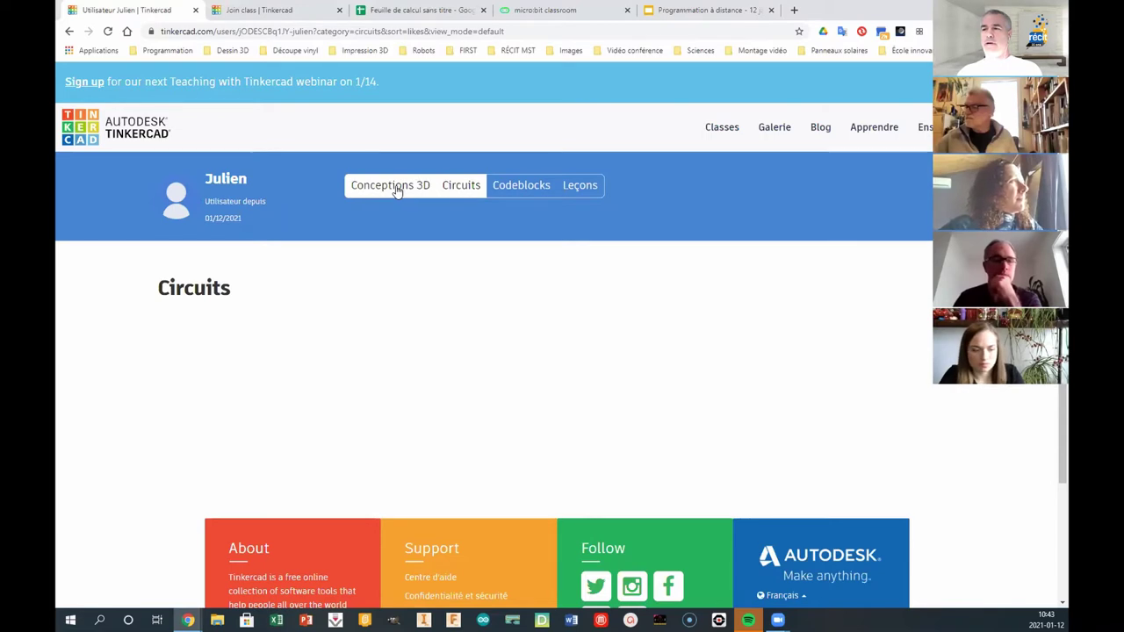
{"action": "left_click", "coordinate": [108, 129]}
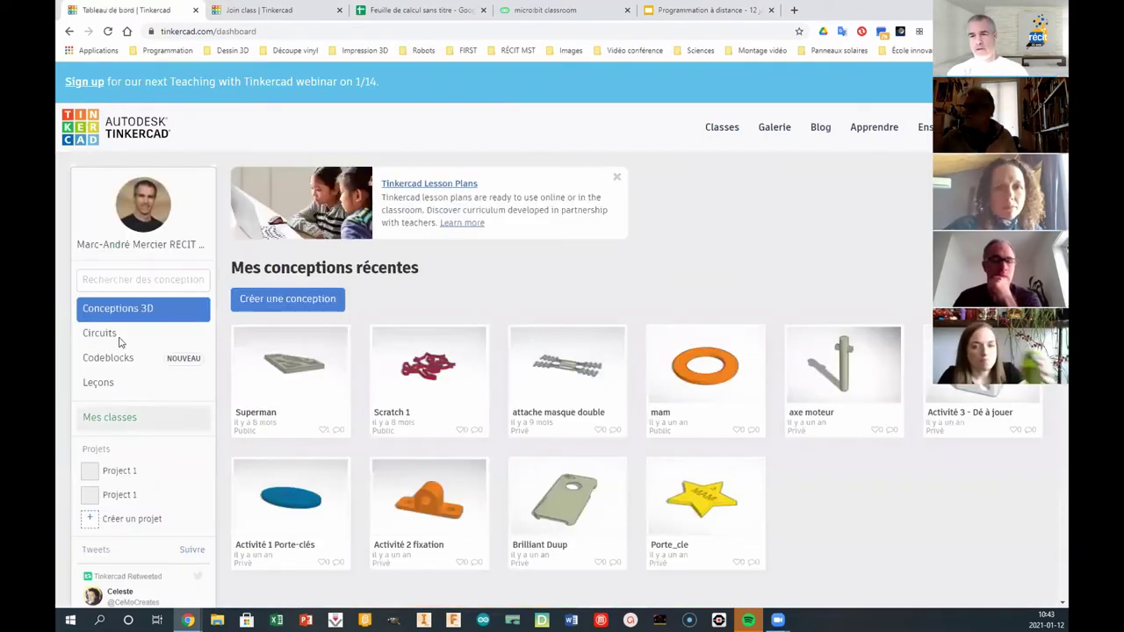
- Create the circuit Brave Jaiks with one 100 nF capacitor placed on the workplane, then leave the editor
{"action": "left_click", "coordinate": [100, 337]}
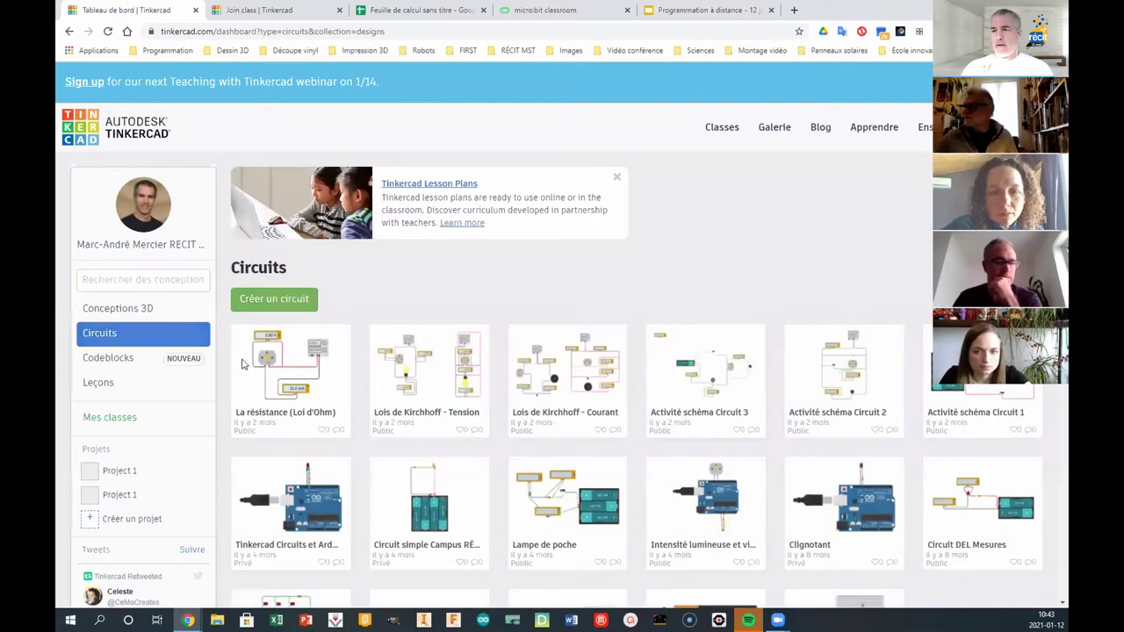
{"action": "left_click", "coordinate": [282, 300]}
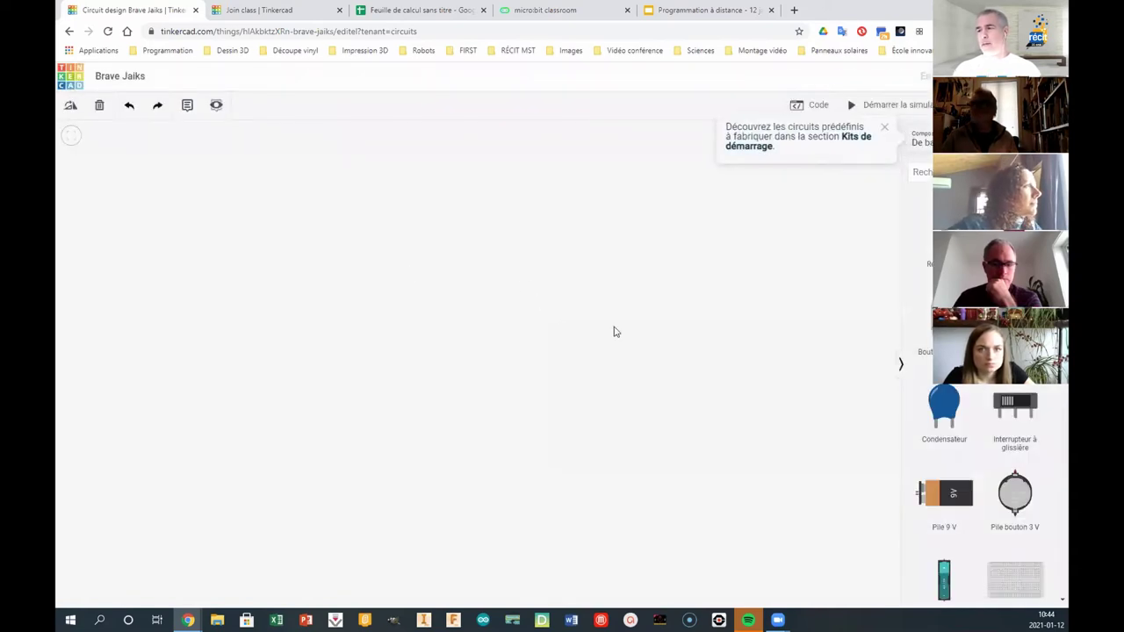
{"action": "left_click_drag", "start_coordinate": [944, 413], "coordinate": [527, 346]}
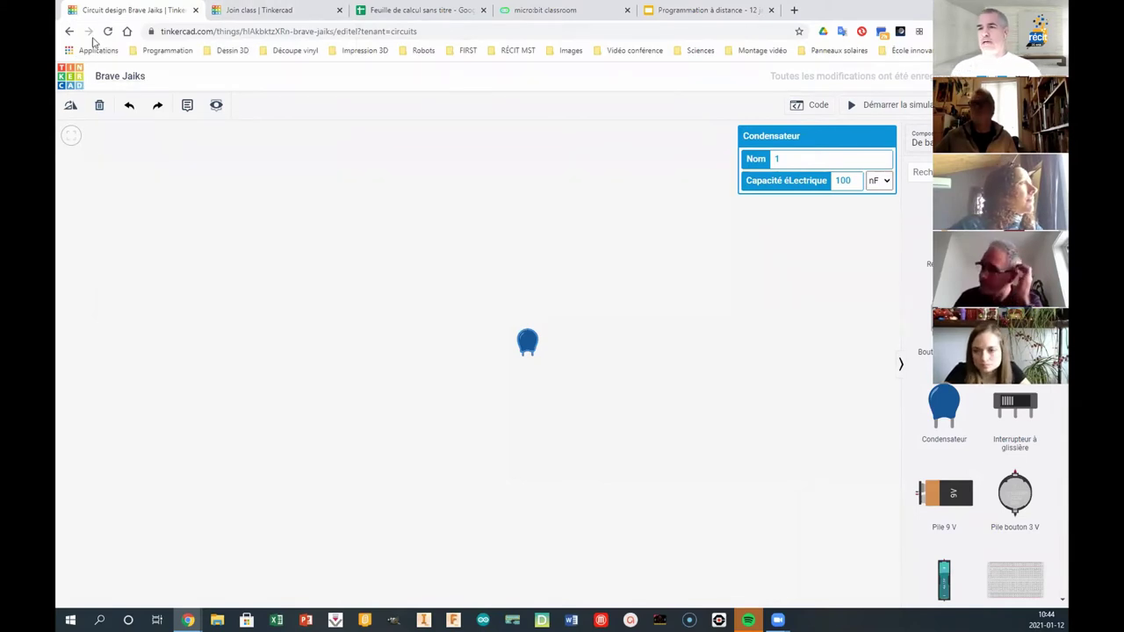
{"action": "left_click", "coordinate": [72, 78]}
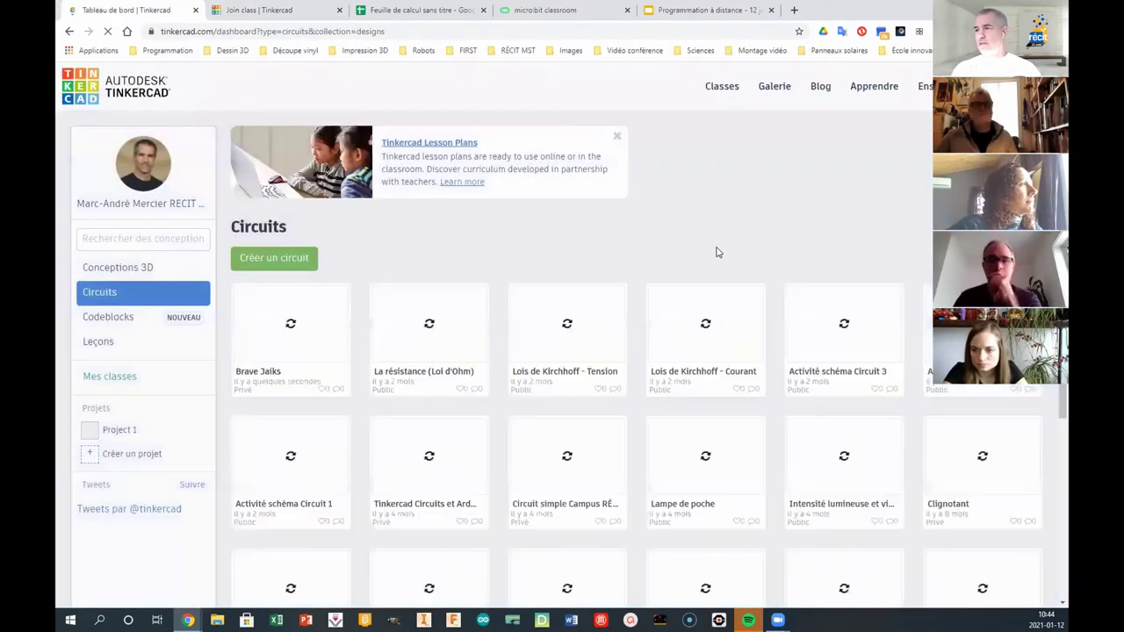
- Open the 12 janvier class roster from the Classes list
{"action": "left_click", "coordinate": [731, 127]}
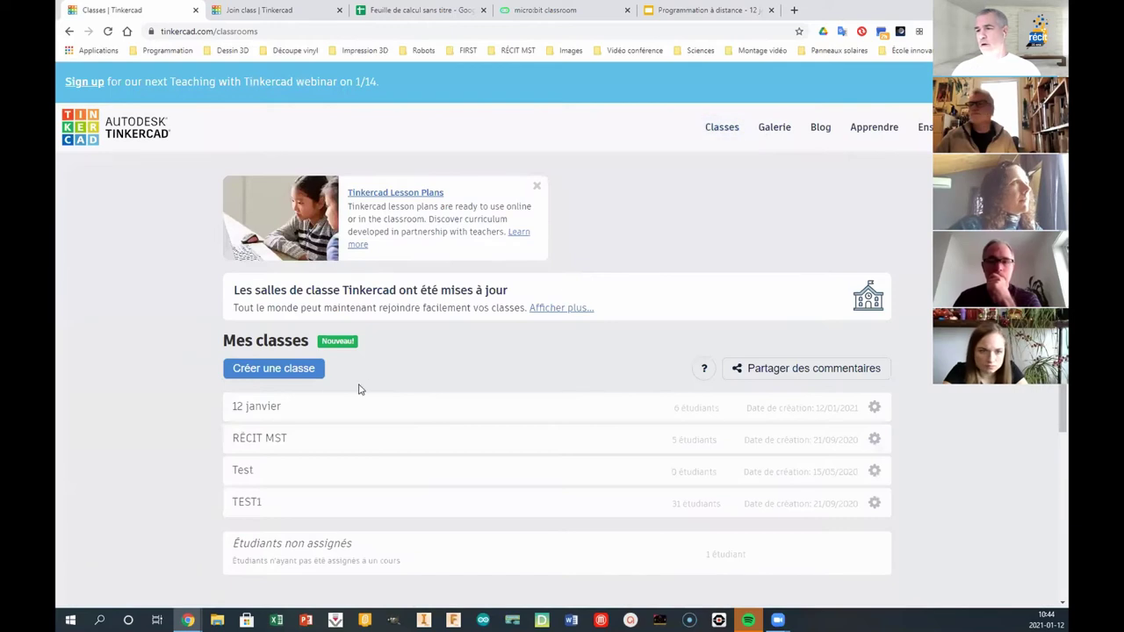
{"action": "left_click", "coordinate": [259, 409]}
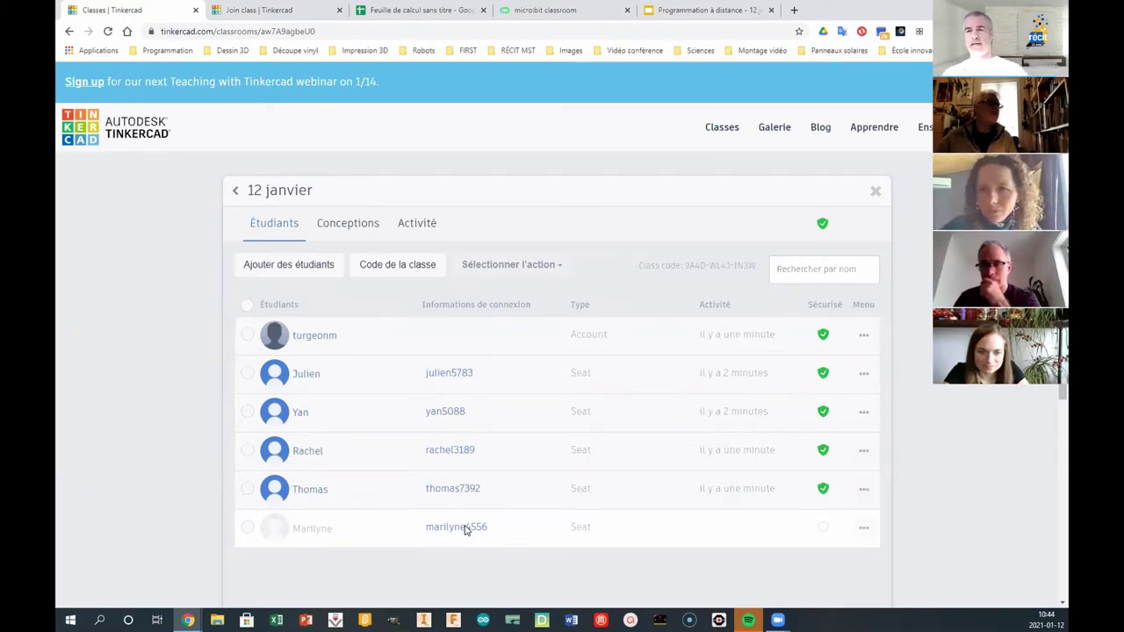
- Review the new member's 3D designs and two Arduino circuits, then reopen the 12 janvier class
{"action": "left_click", "coordinate": [316, 336]}
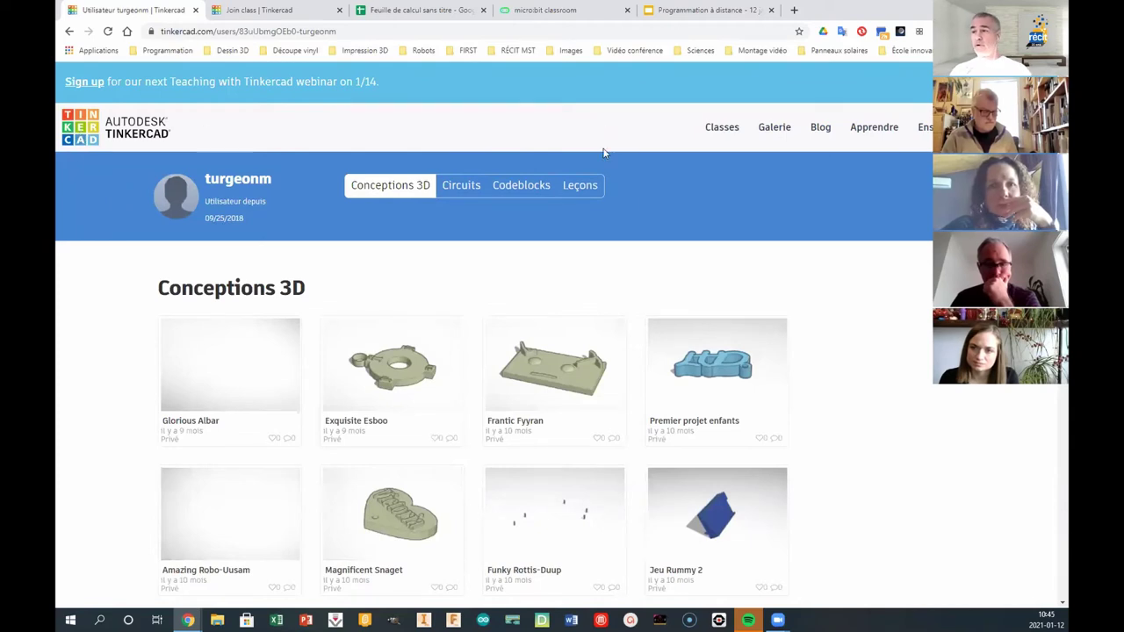
{"action": "left_click", "coordinate": [460, 188]}
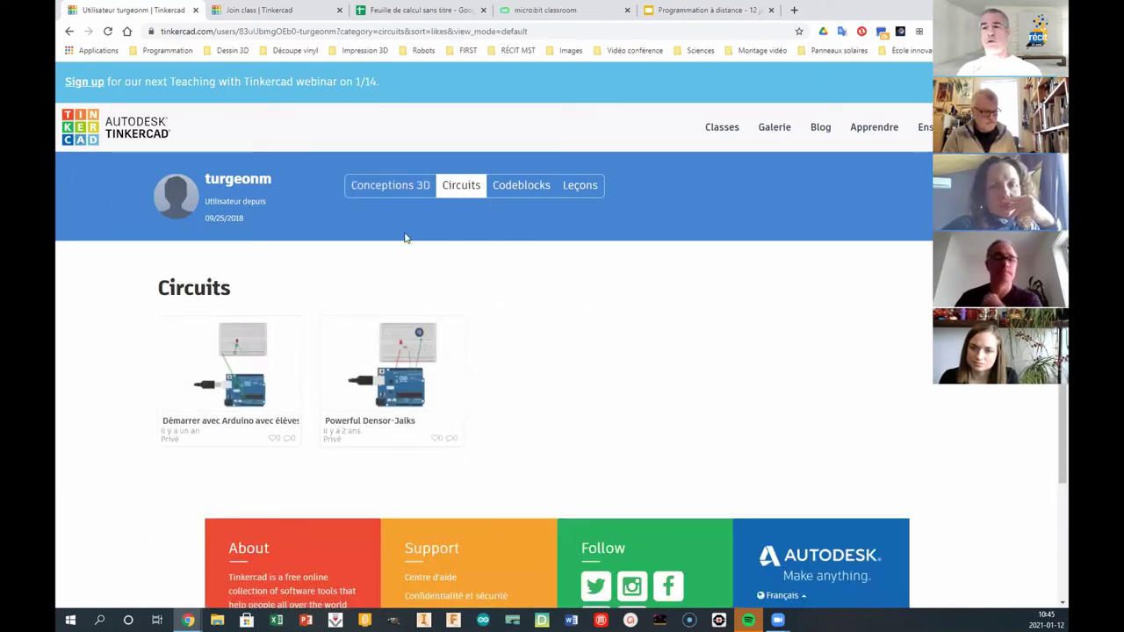
{"action": "left_click", "coordinate": [726, 130]}
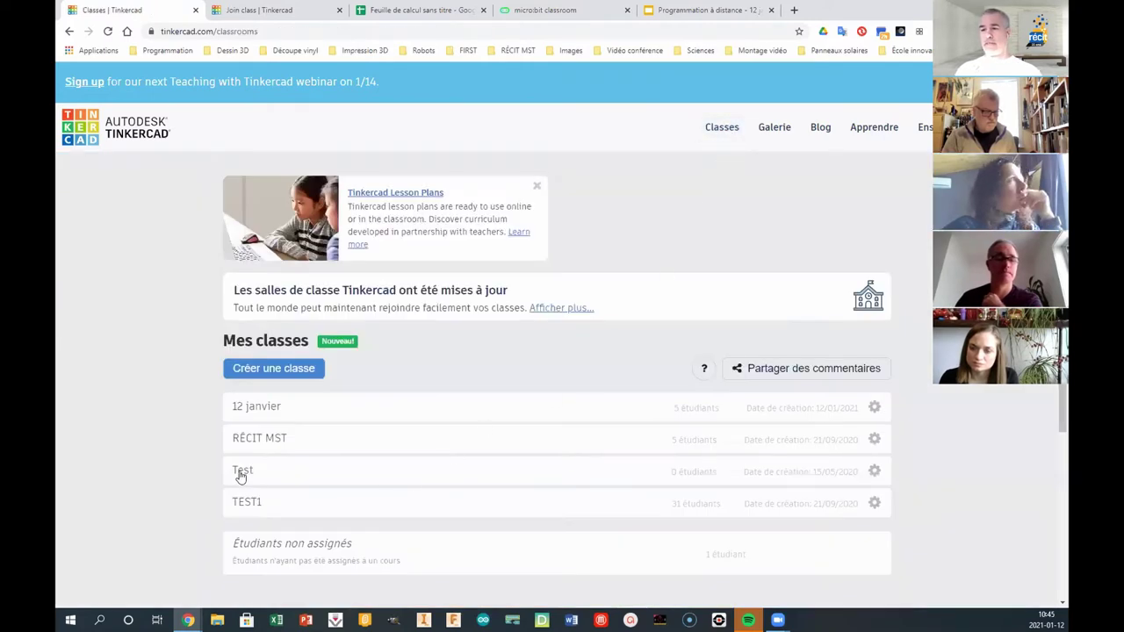
{"action": "left_click", "coordinate": [260, 409]}
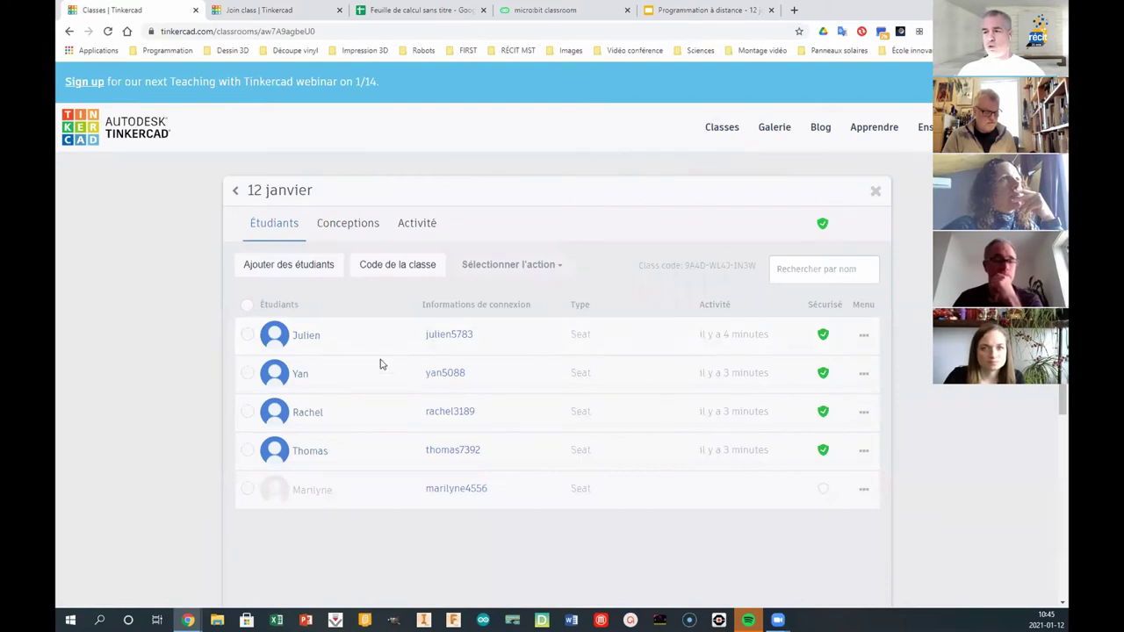
- Browse the class's designs and circuits, ending on the activity feed listing Shiny Luulia
{"action": "left_click", "coordinate": [377, 230]}
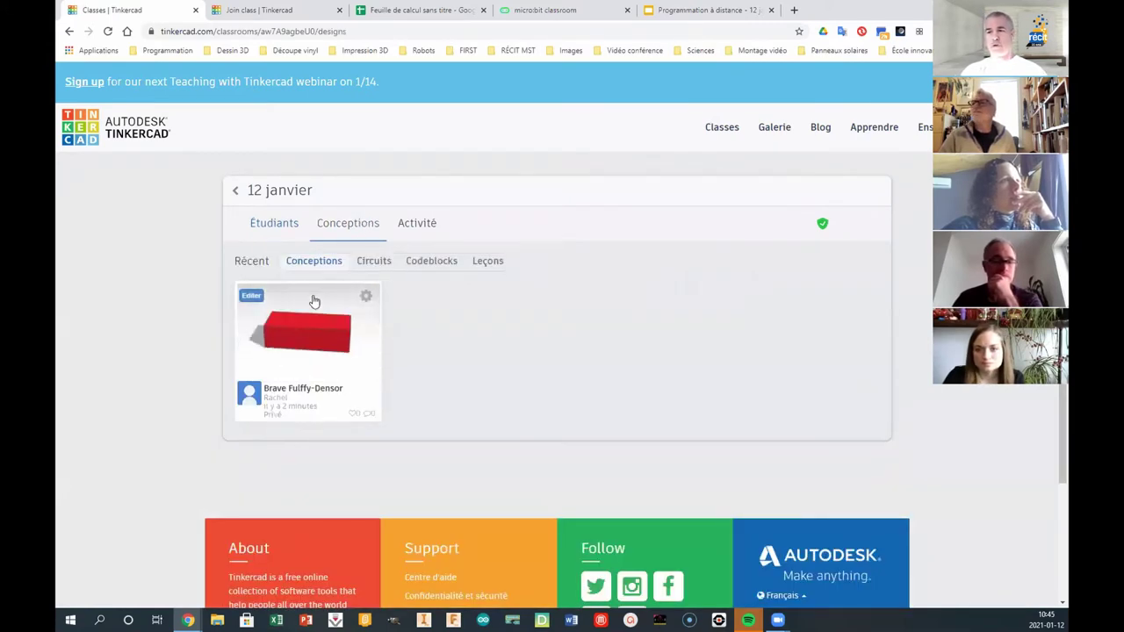
{"action": "left_click", "coordinate": [375, 261]}
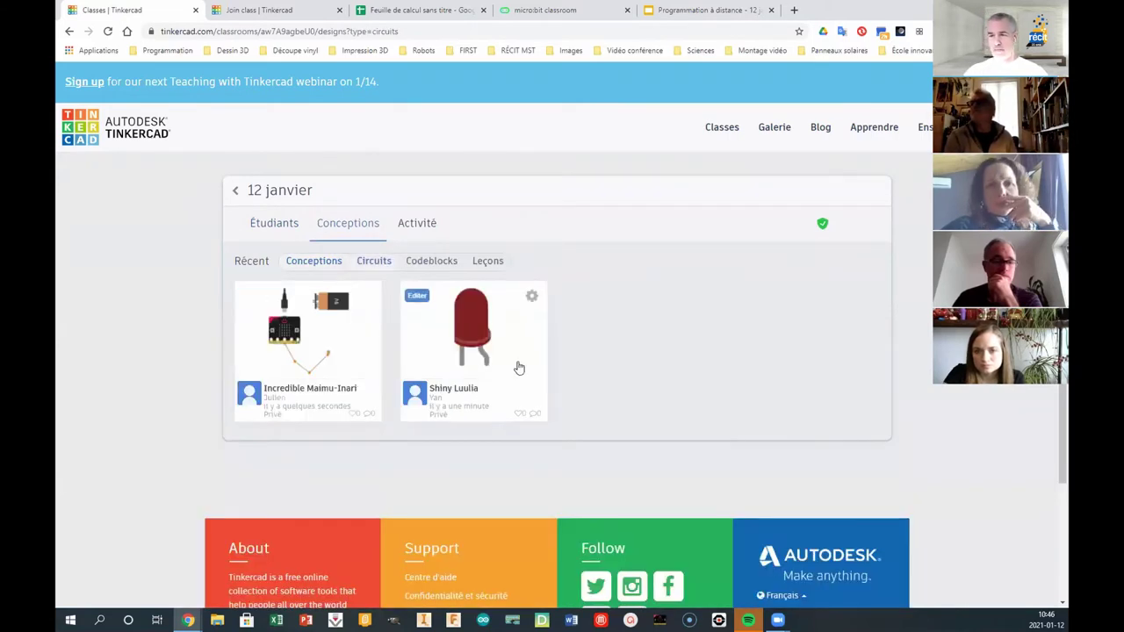
{"action": "left_click", "coordinate": [417, 223]}
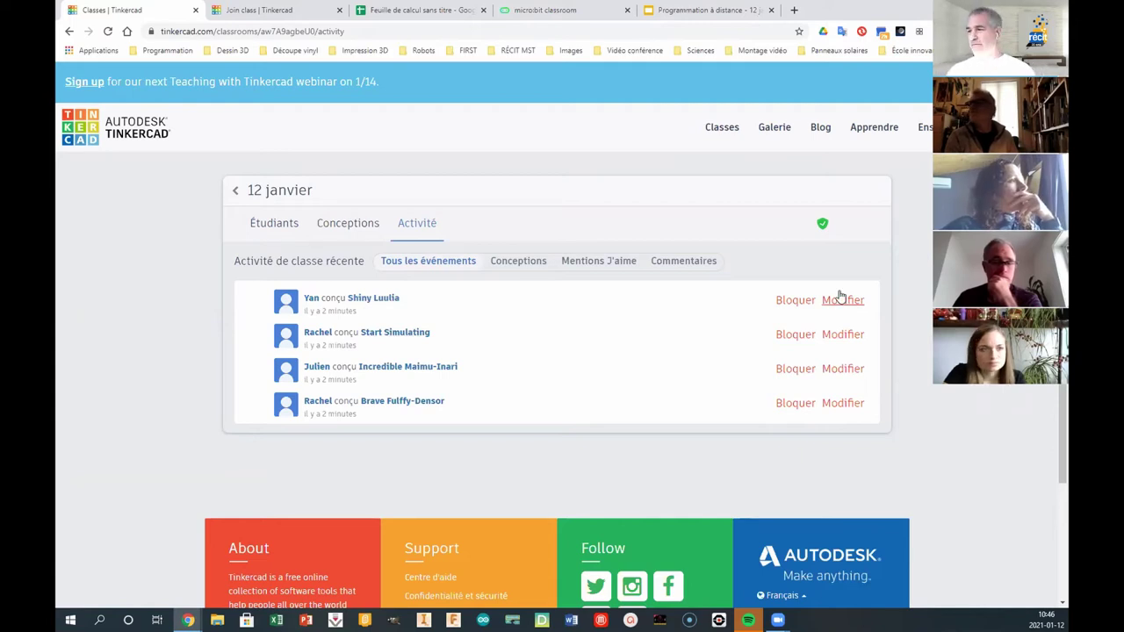
- Add a push button and a 9 V battery to Shiny Luulia, placing the battery below-left of the LED
{"action": "left_click", "coordinate": [839, 300]}
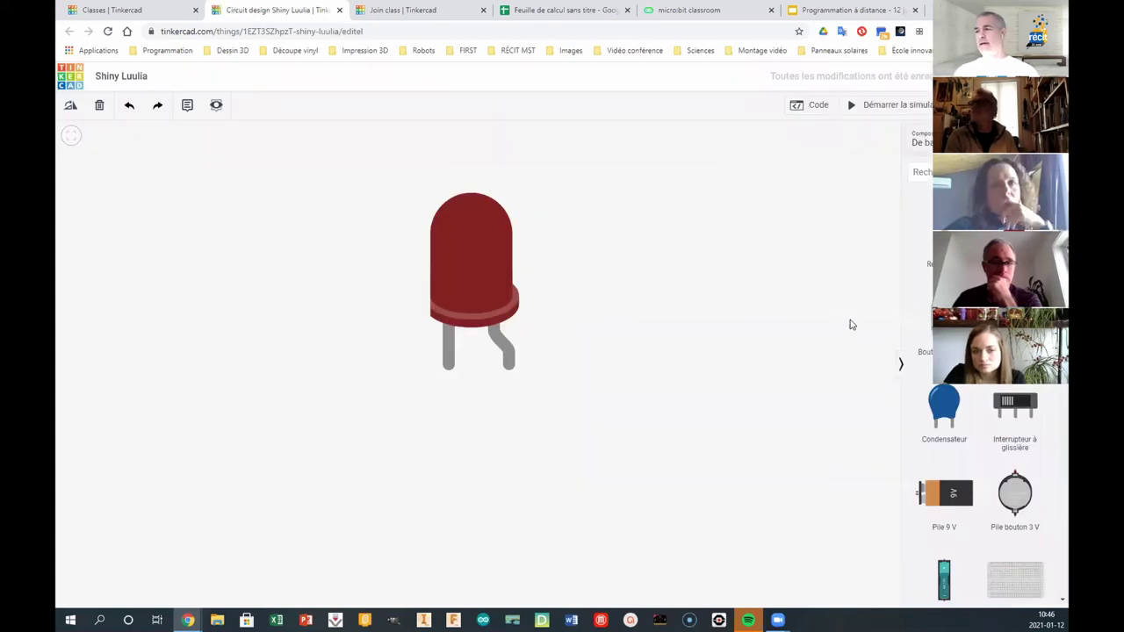
{"action": "left_click_drag", "start_coordinate": [931, 329], "coordinate": [734, 305]}
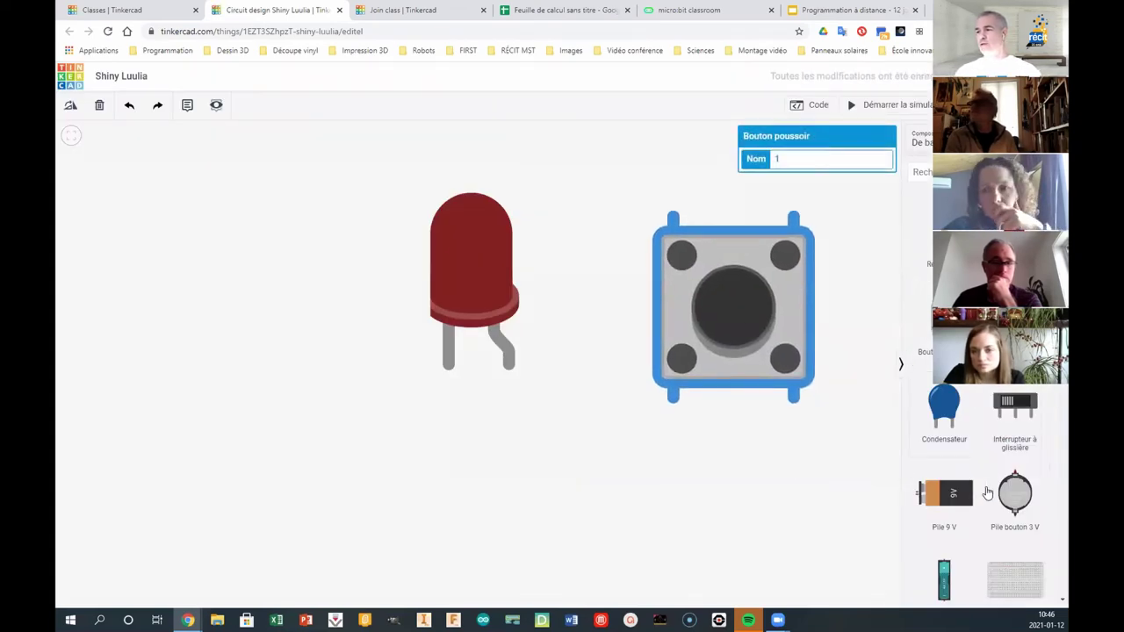
{"action": "left_click_drag", "start_coordinate": [938, 496], "coordinate": [83, 446]}
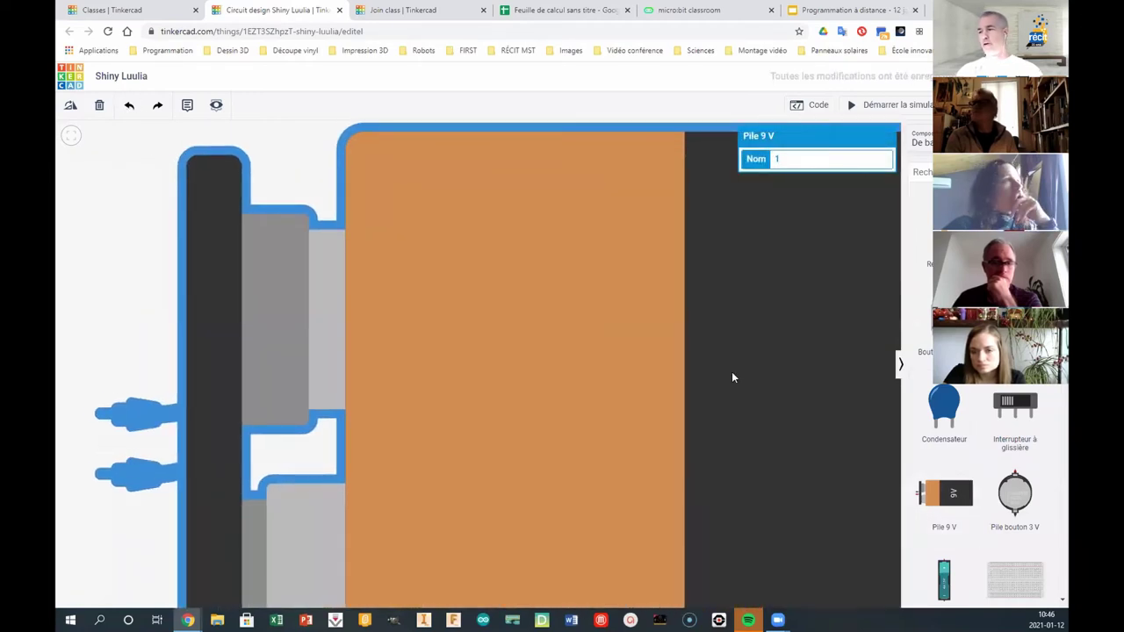
{"action": "scroll", "coordinate": [734, 371], "scroll_direction": "down", "scroll_amount": 1}
{"action": "scroll", "coordinate": [735, 377], "scroll_direction": "down", "scroll_amount": 5}
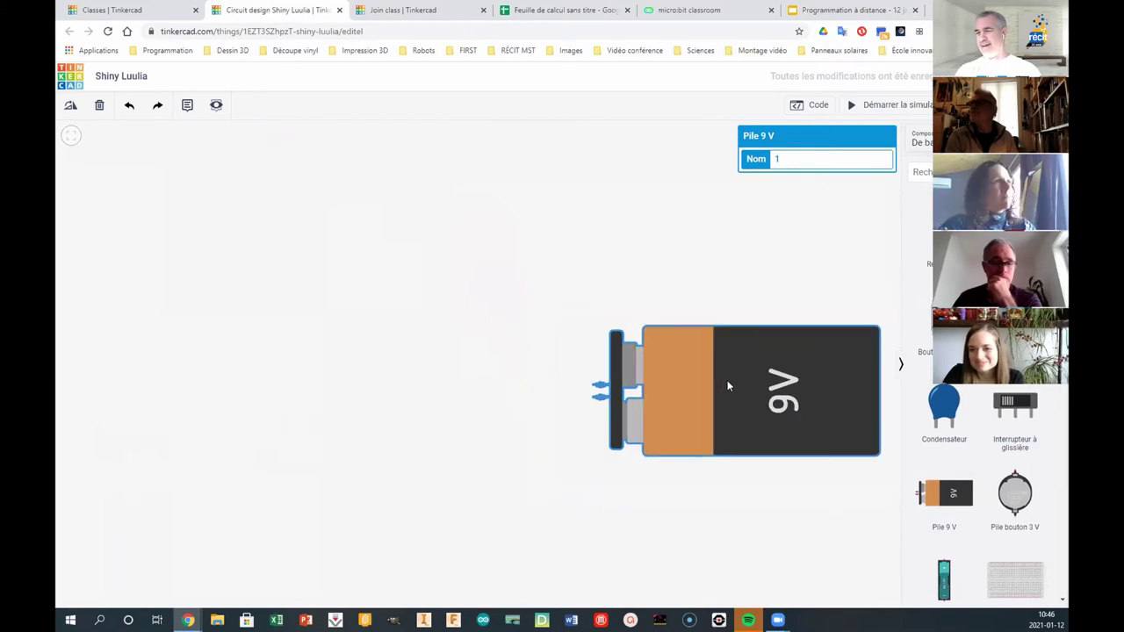
{"action": "left_click_drag", "start_coordinate": [729, 406], "coordinate": [517, 471]}
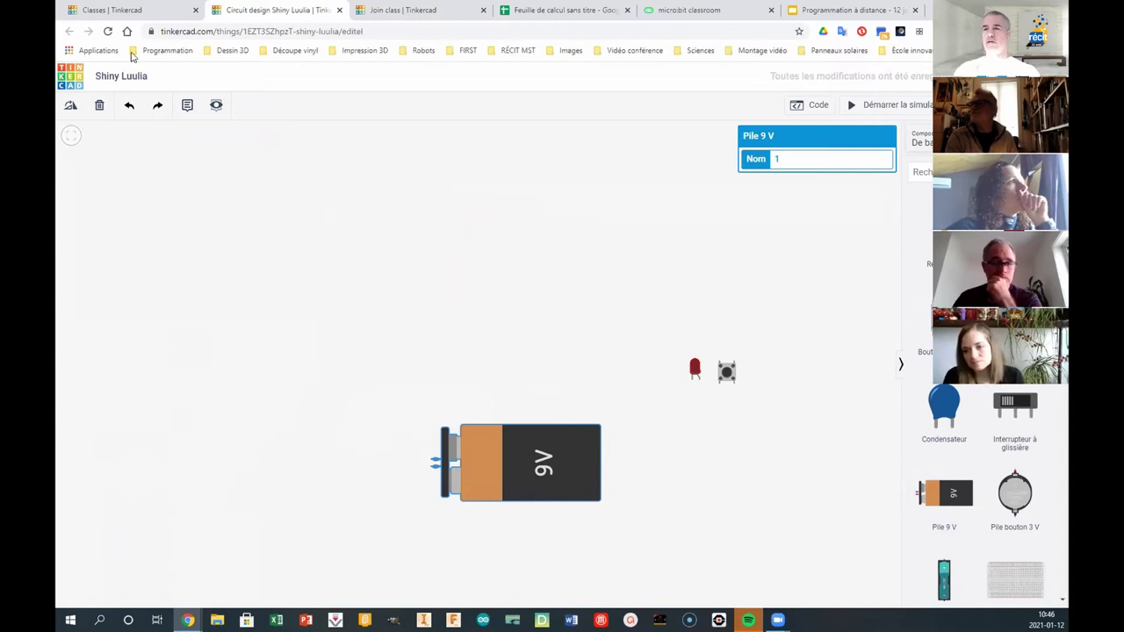
{"action": "left_click", "coordinate": [70, 79]}
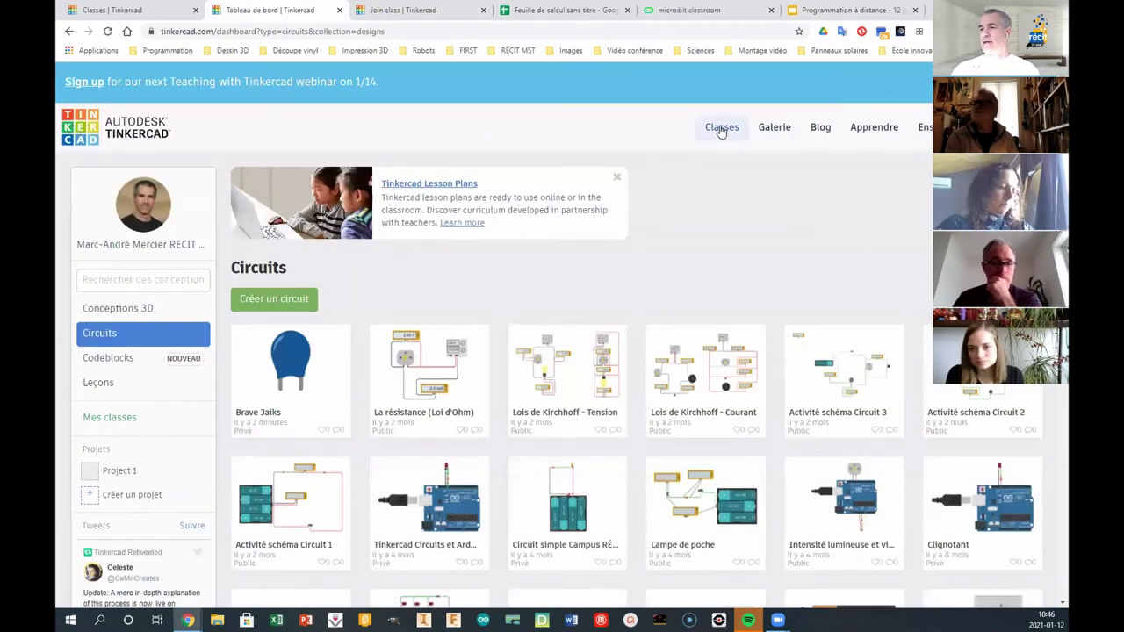
- Bring up the 12 janvier class's recent activity feed
{"action": "left_click", "coordinate": [721, 127]}
{"action": "left_click", "coordinate": [251, 311]}
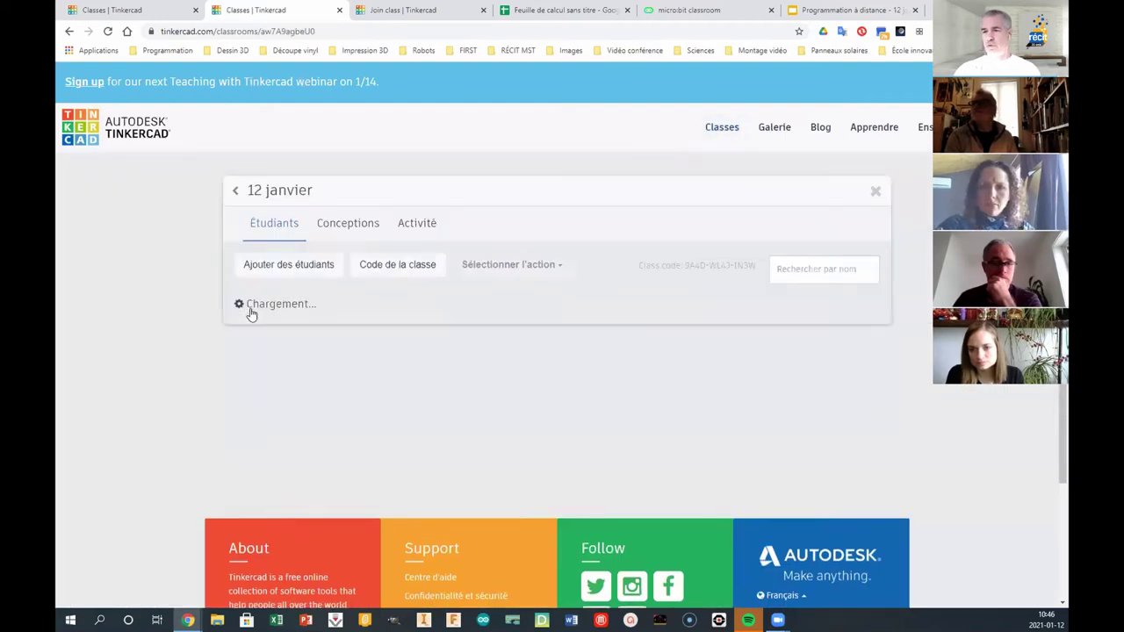
{"action": "left_click", "coordinate": [421, 223]}
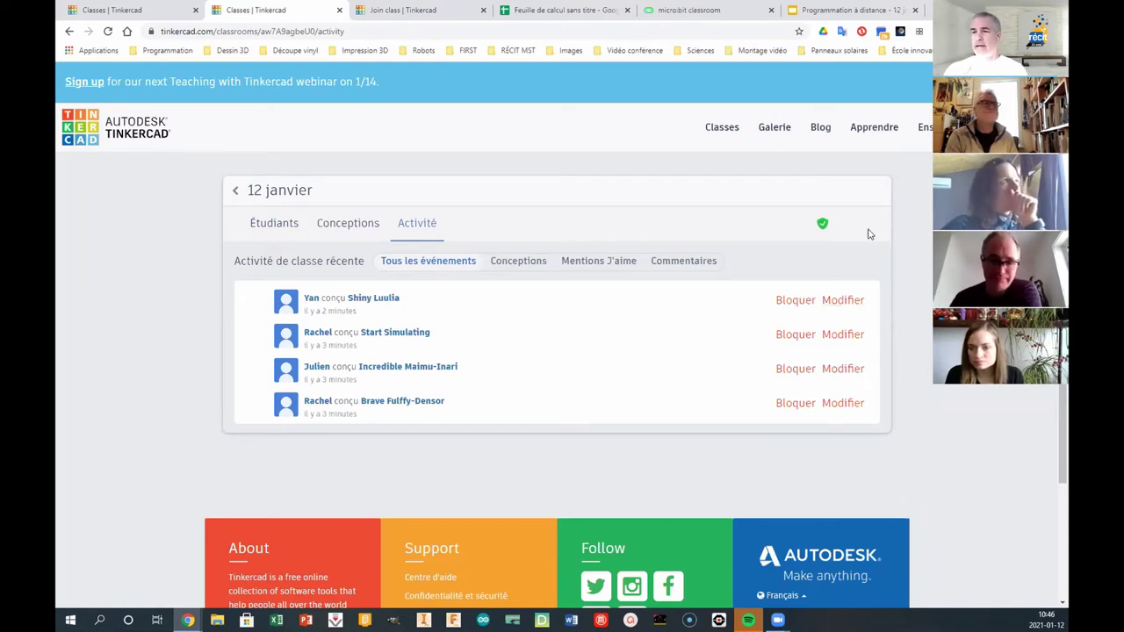
- Block the Shiny Luulia design, then restore it by confirming Débloquer
{"action": "left_click", "coordinate": [794, 301]}
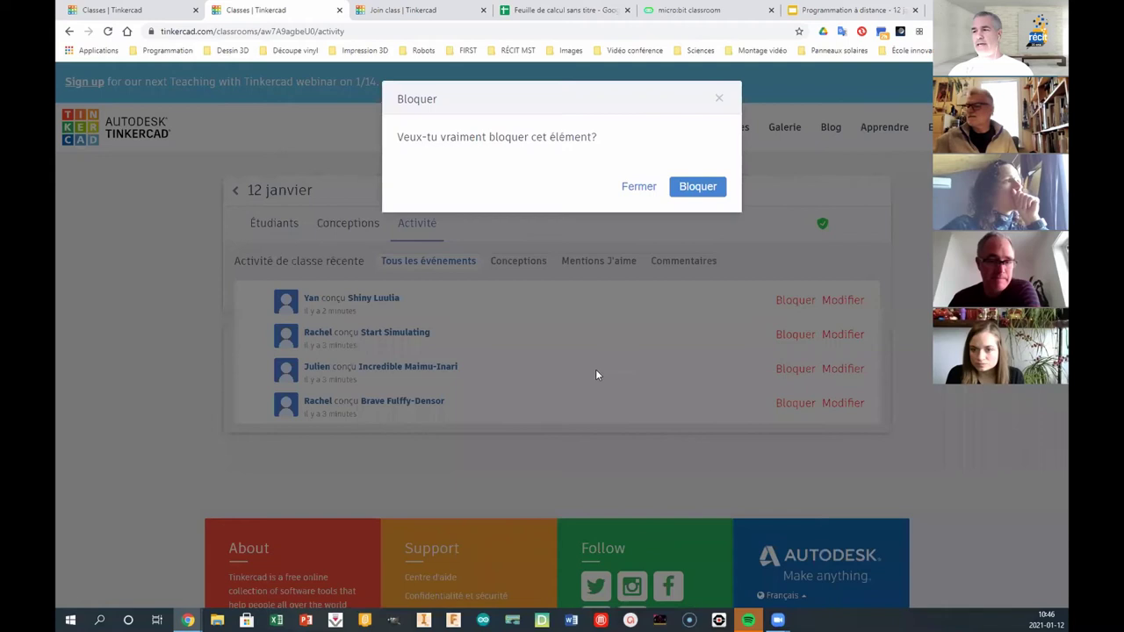
{"action": "left_click", "coordinate": [694, 187]}
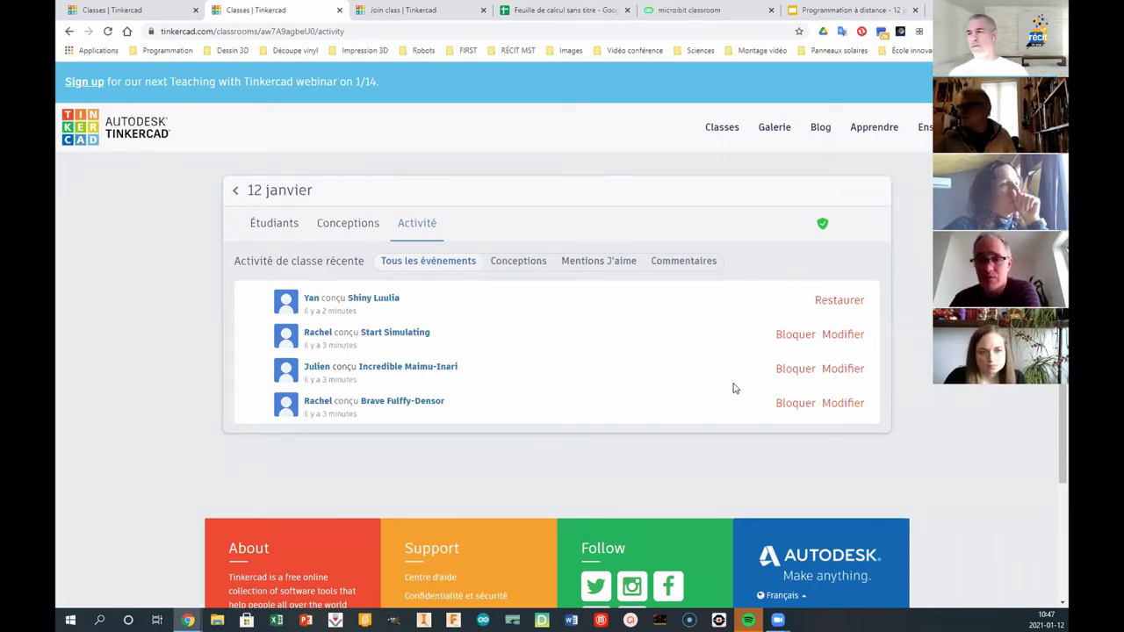
{"action": "left_click", "coordinate": [840, 301]}
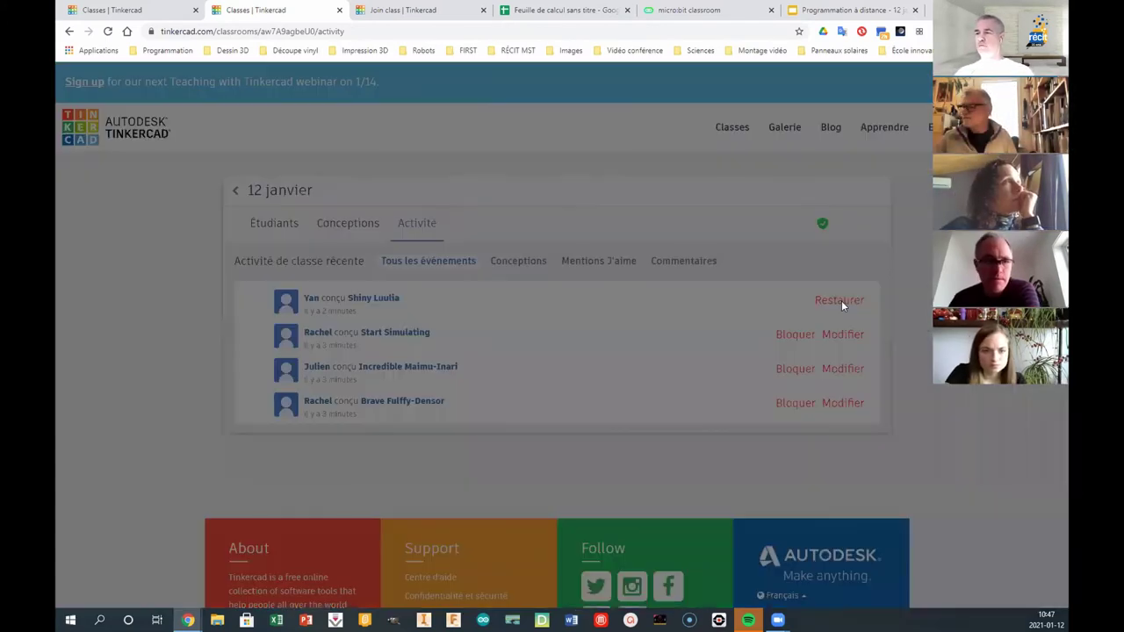
{"action": "left_click", "coordinate": [694, 185]}
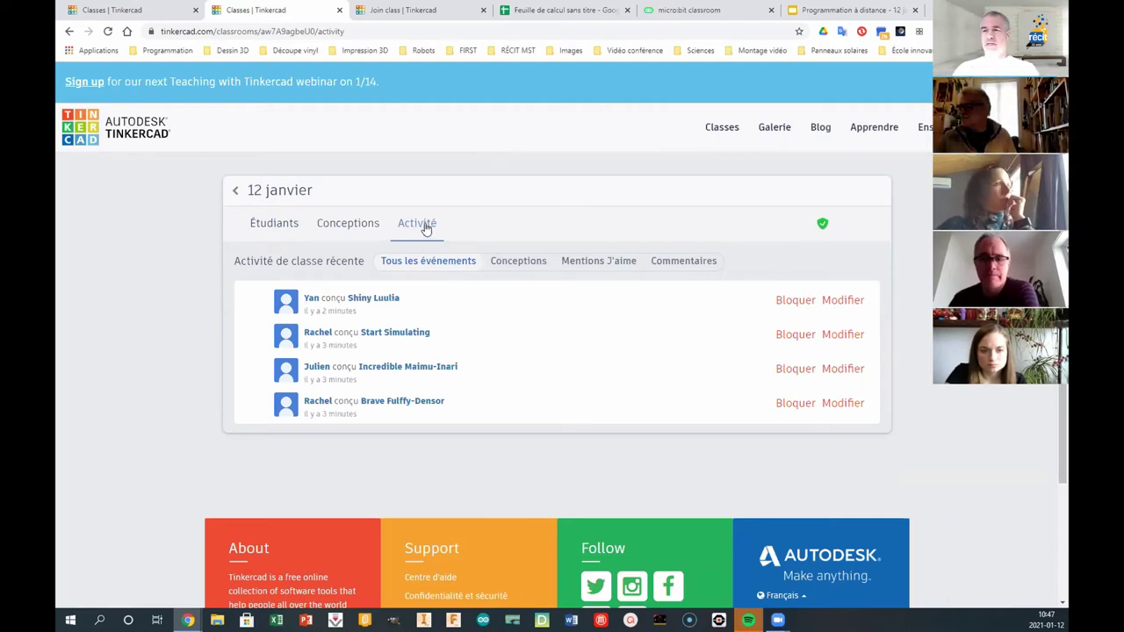
- Filter class activity to Conceptions, then show the designs page listing Brave Fulffy-Densor
{"action": "left_click", "coordinate": [279, 225]}
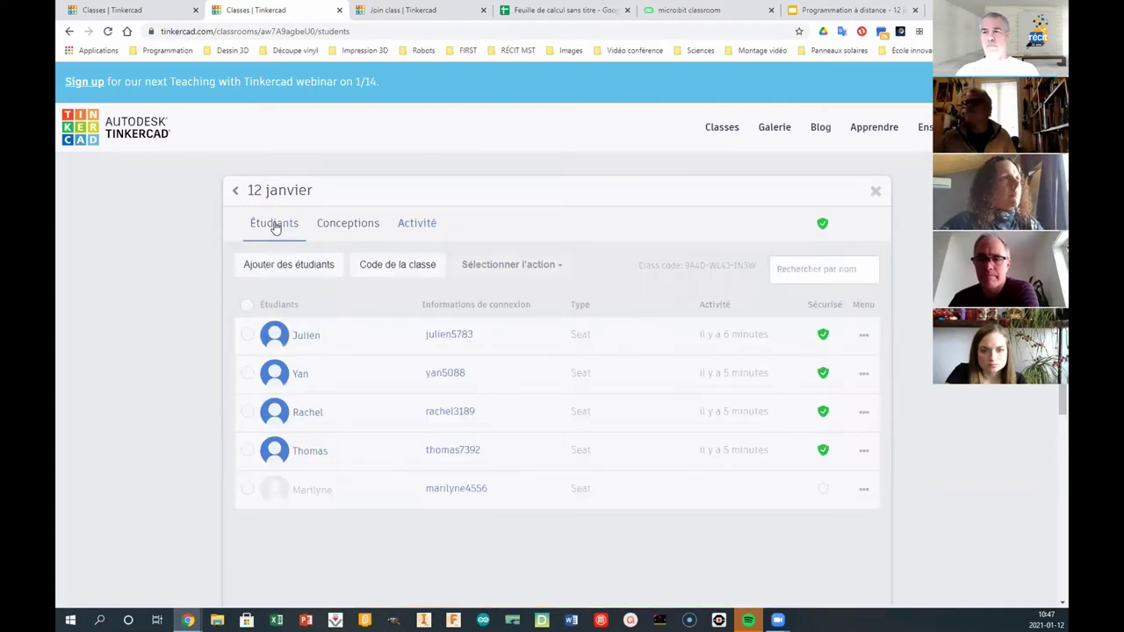
{"action": "left_click", "coordinate": [355, 229]}
{"action": "left_click", "coordinate": [410, 233]}
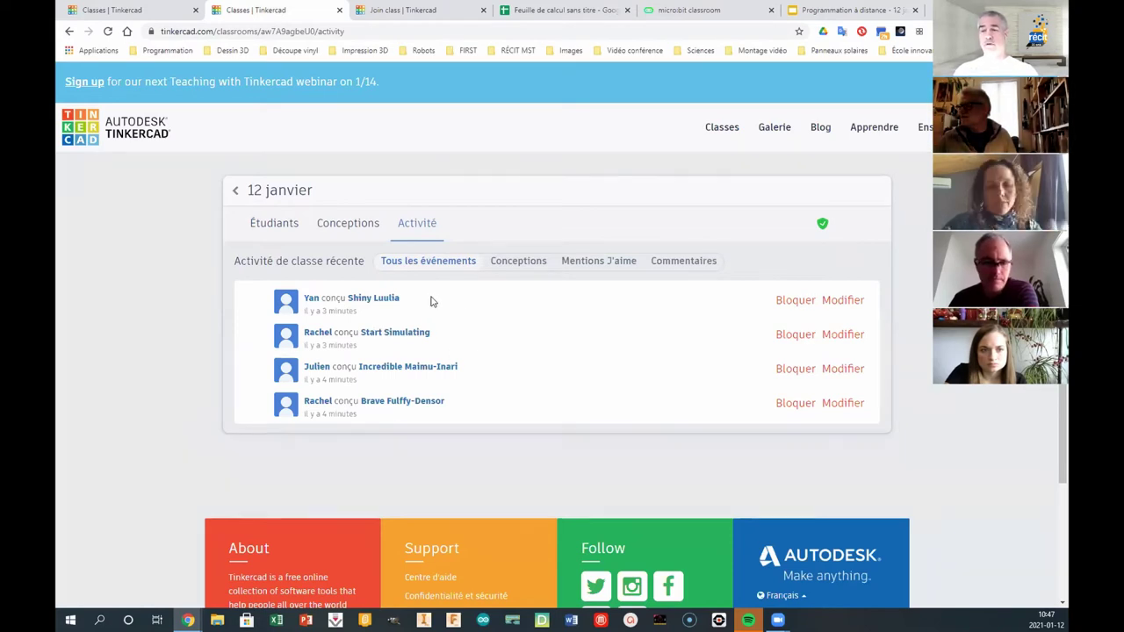
{"action": "left_click", "coordinate": [511, 267]}
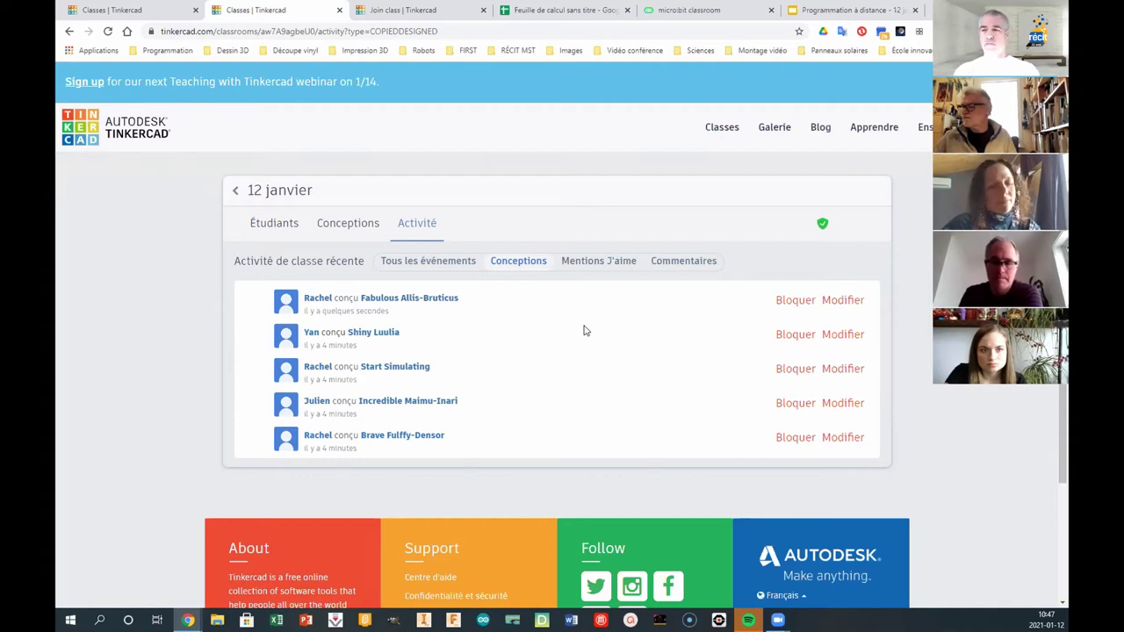
{"action": "left_click", "coordinate": [274, 227]}
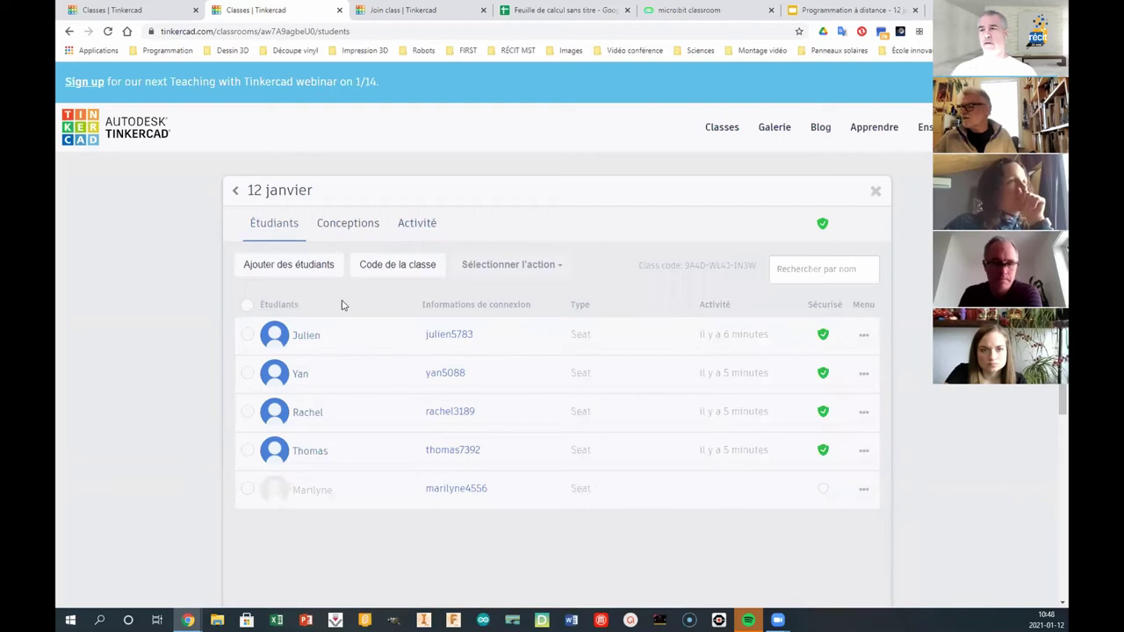
{"action": "left_click", "coordinate": [354, 225]}
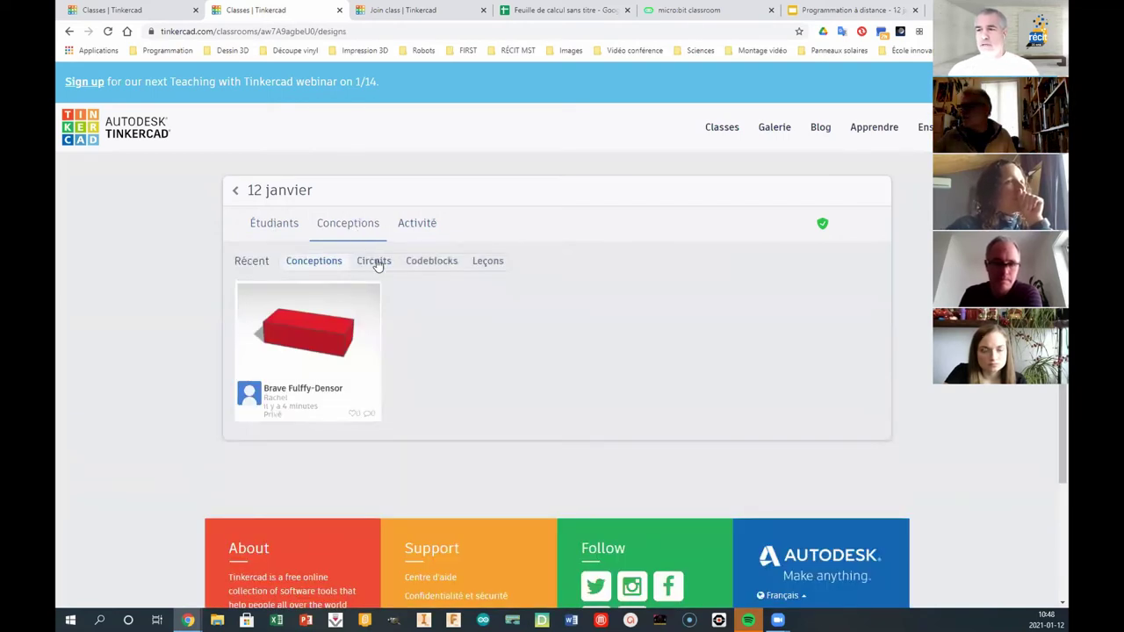
- Review the circuits Fabulous Allis-Bruticus, Shiny Luulia and Incredible Maimu-Inari, then return to the dashboard
{"action": "left_click", "coordinate": [376, 262]}
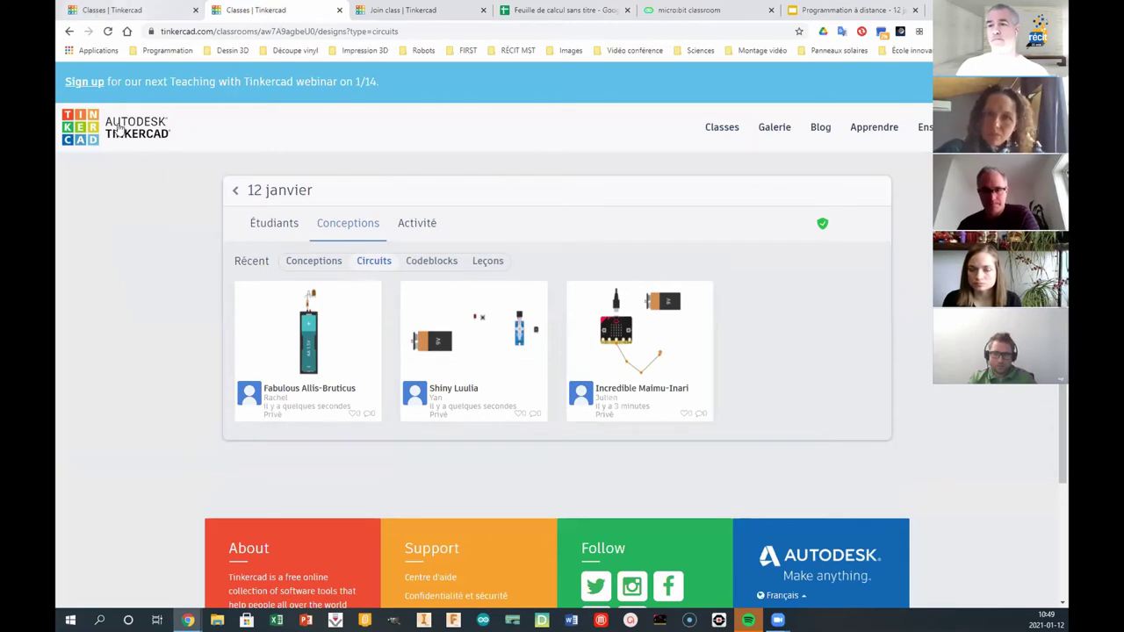
{"action": "left_click", "coordinate": [85, 136]}
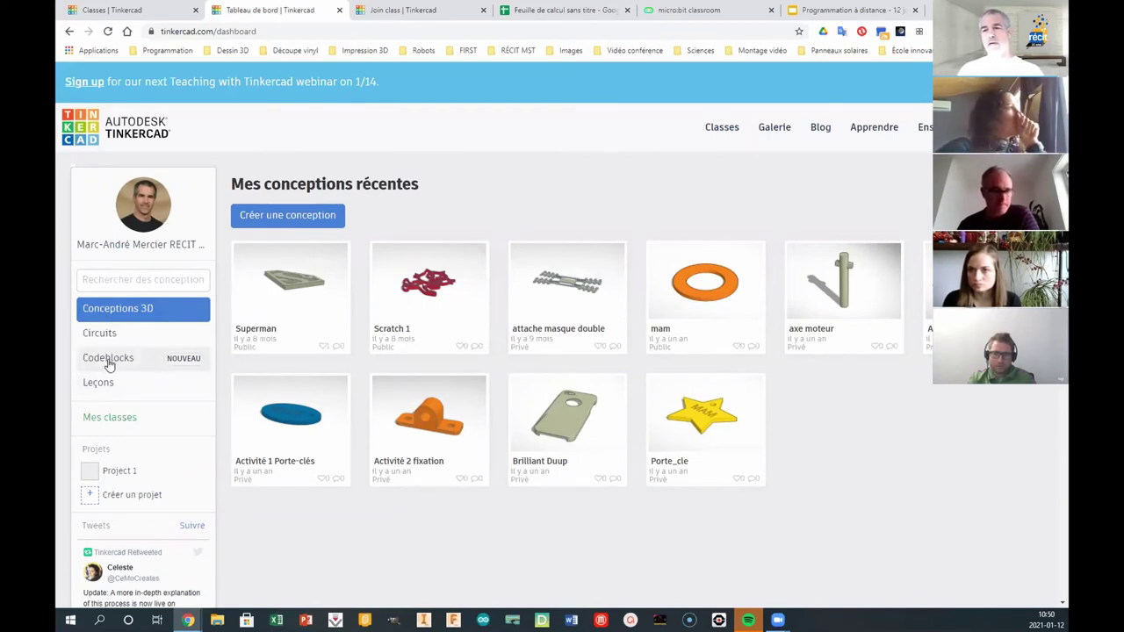
- Create the blank Codeblocks design Super Juttuli-Gaaris with one Ajouter sphere block, then exit the editor
{"action": "left_click", "coordinate": [108, 365]}
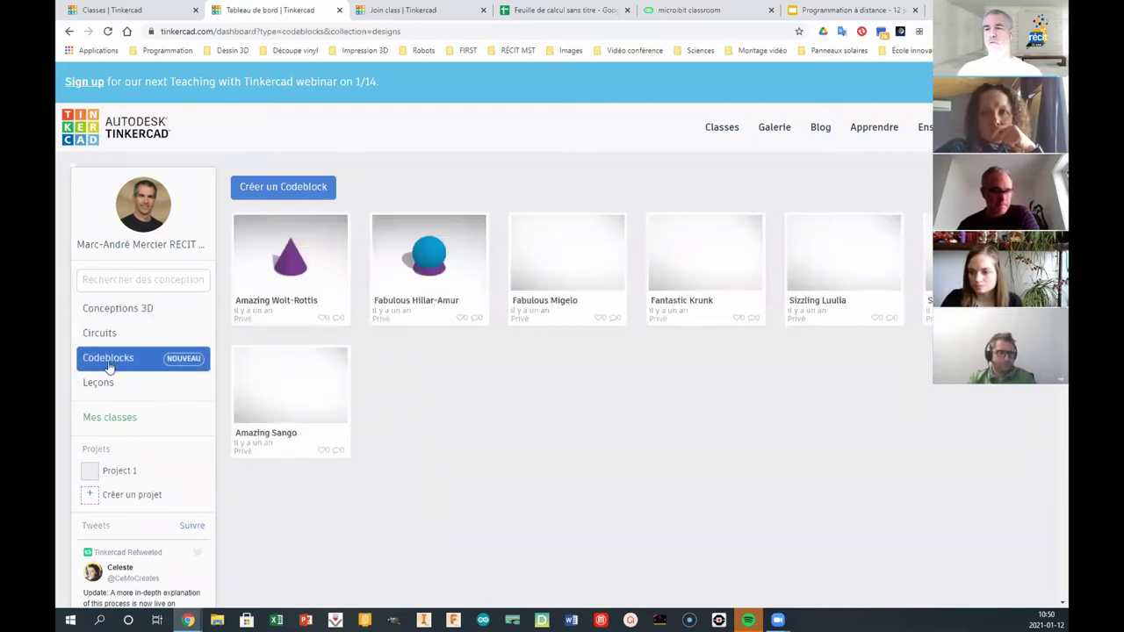
{"action": "left_click", "coordinate": [307, 193]}
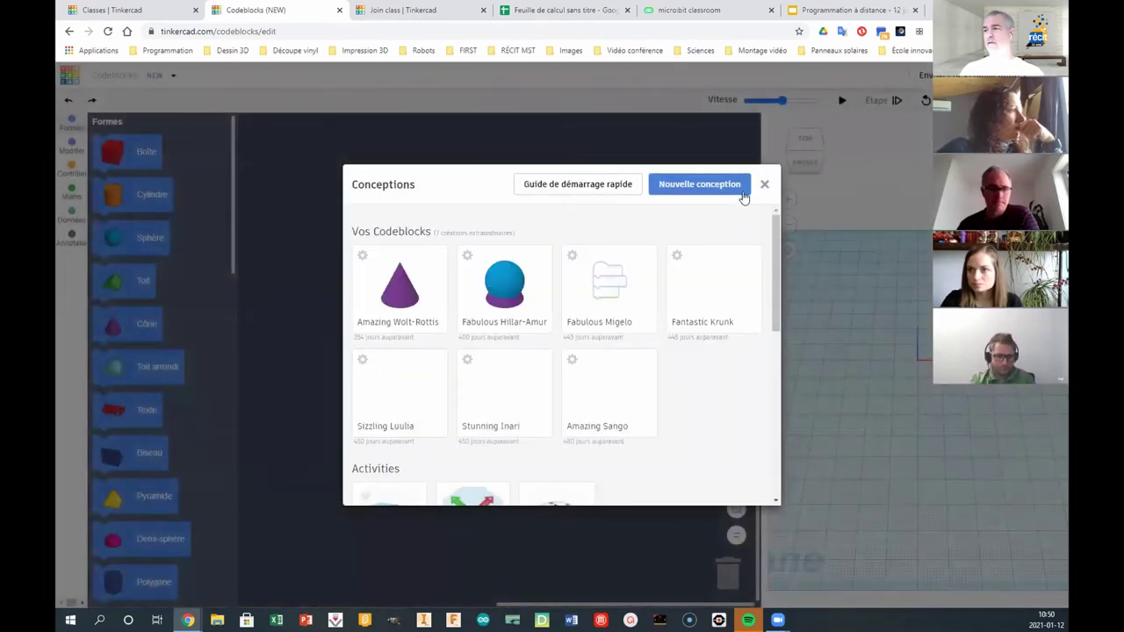
{"action": "left_click", "coordinate": [741, 193]}
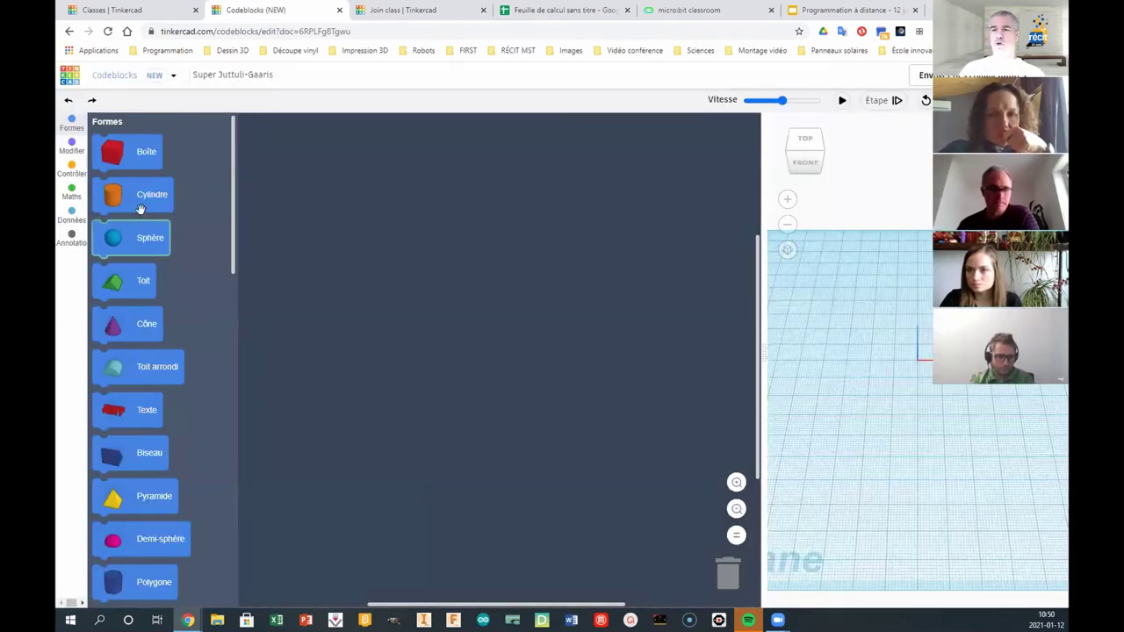
{"action": "left_click_drag", "start_coordinate": [132, 237], "coordinate": [369, 274]}
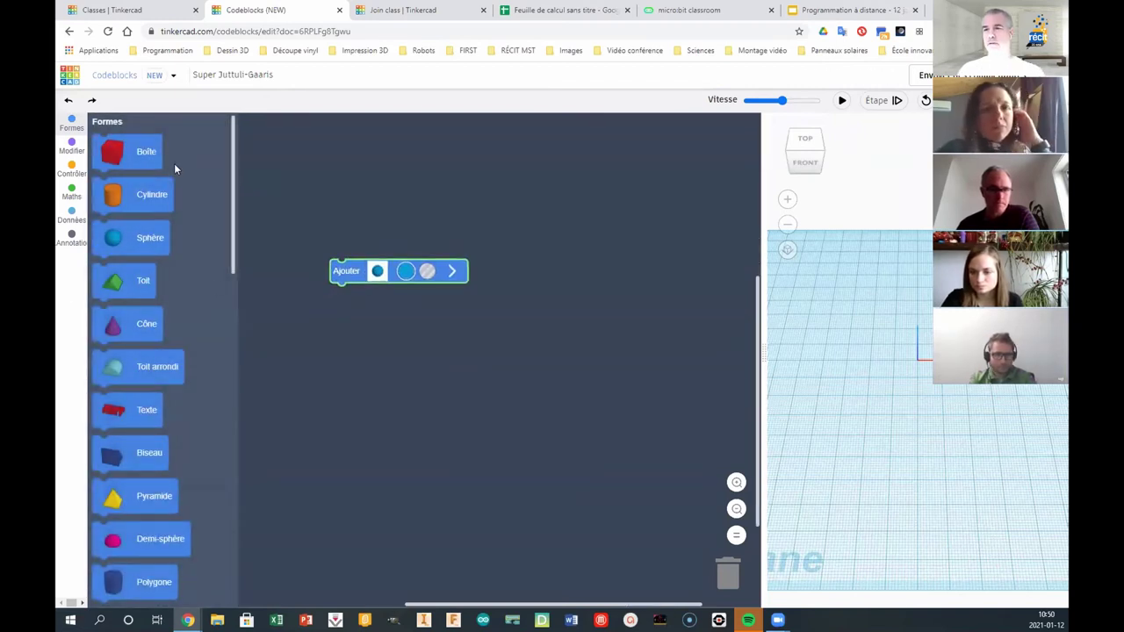
{"action": "left_click", "coordinate": [70, 150]}
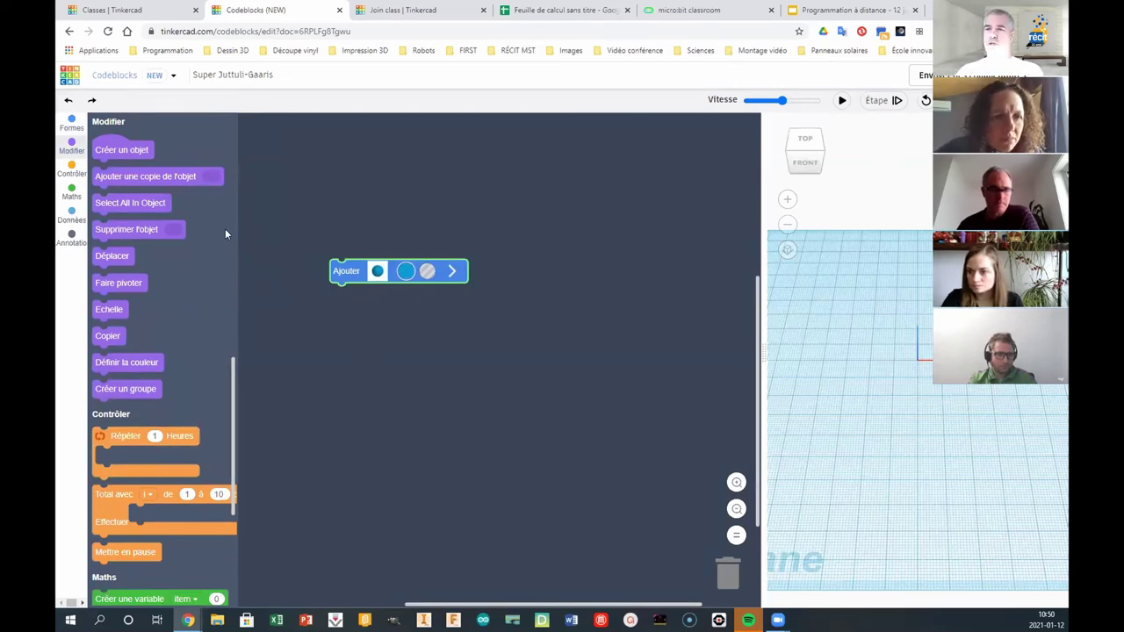
{"action": "left_click", "coordinate": [70, 77]}
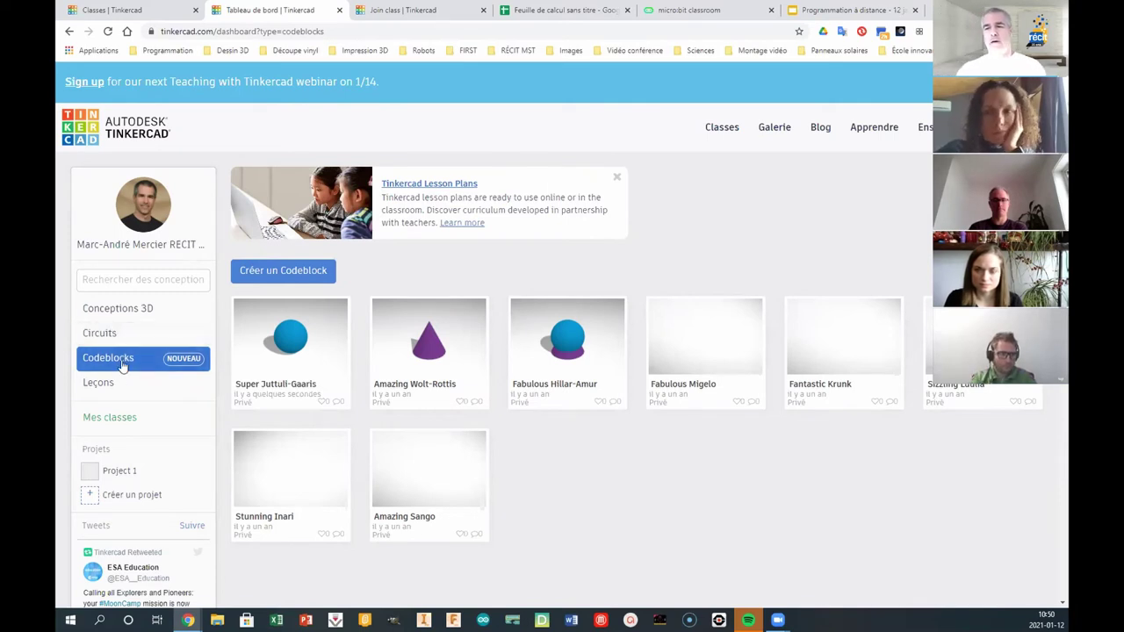
- From the Circuits list, create the new blank circuit 'Sizzling Krunk-Allis' and open its 'De base' component categories
{"action": "left_click", "coordinate": [99, 334]}
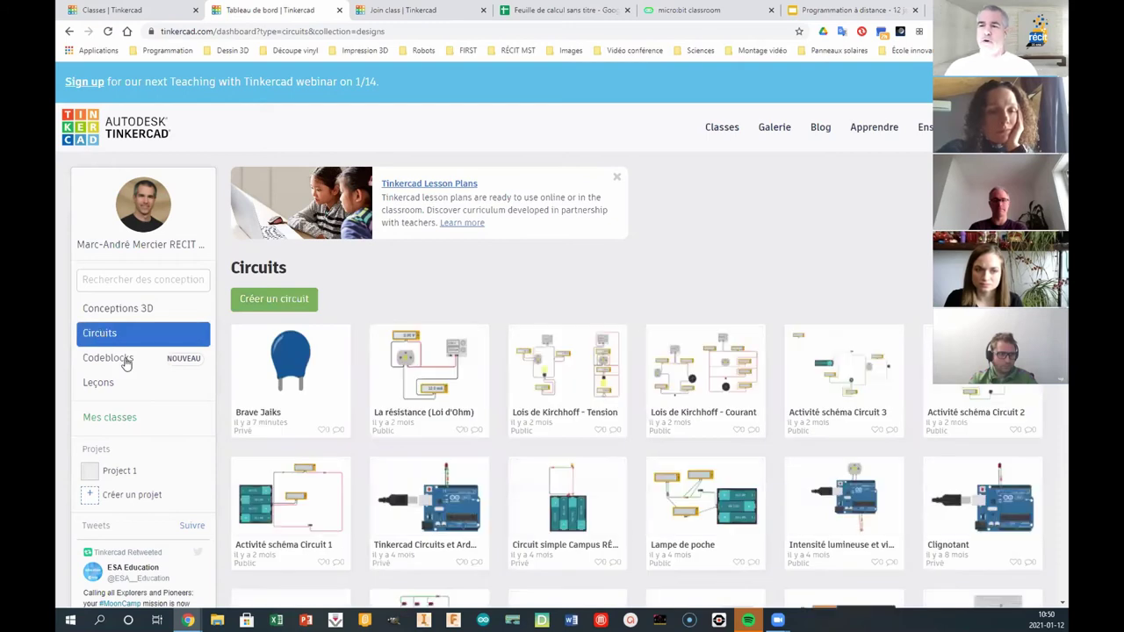
{"action": "left_click", "coordinate": [269, 301]}
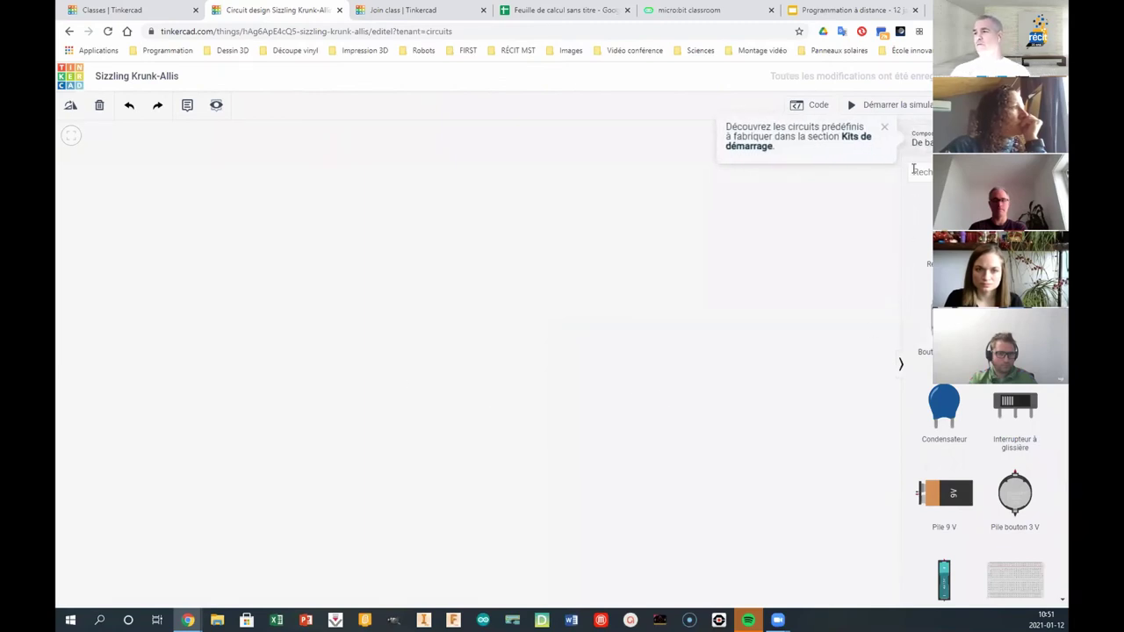
{"action": "left_click", "coordinate": [919, 140]}
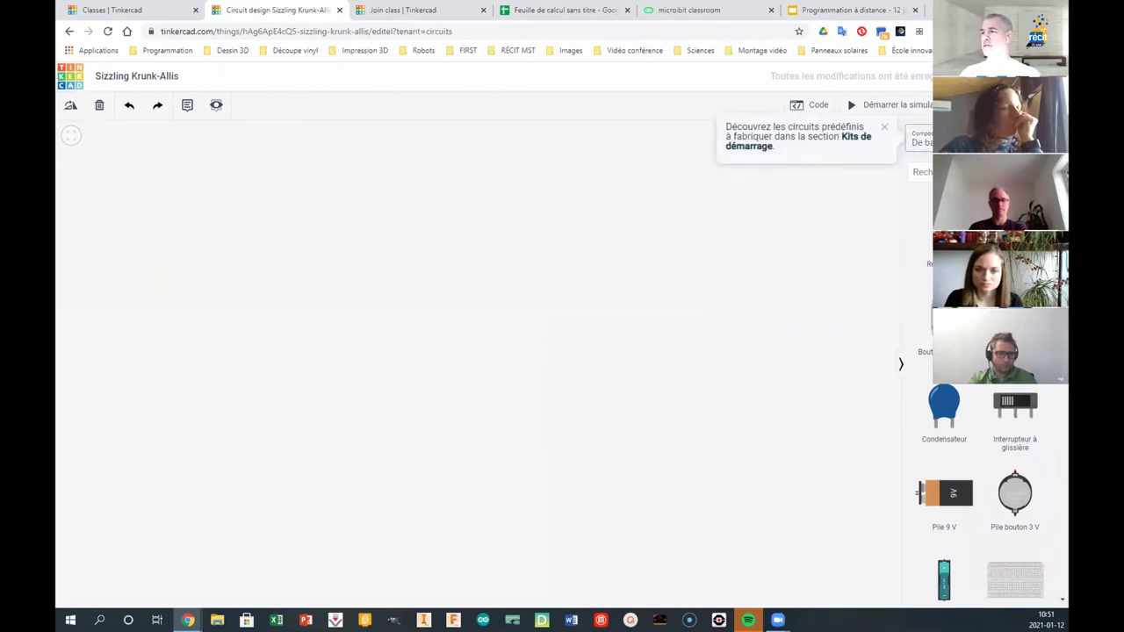